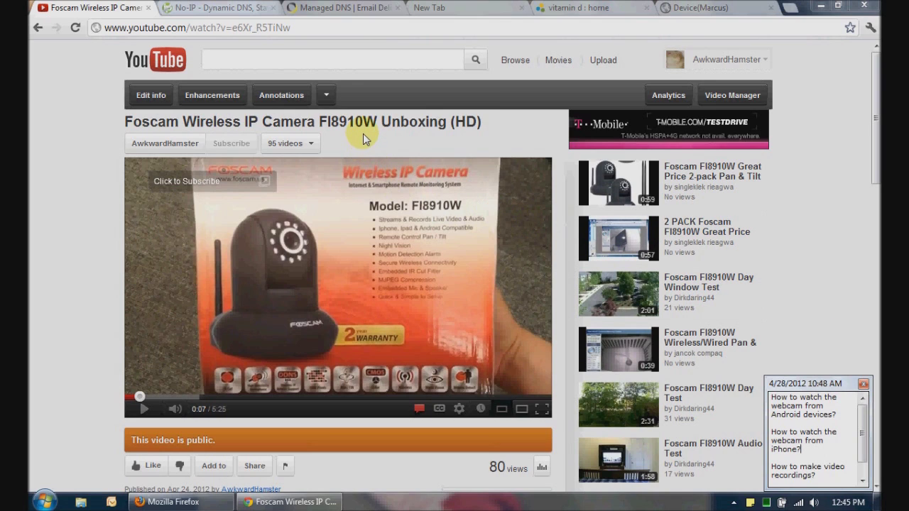
Compare the No-IP and Dyn sites, then bring up the camera's DDNS Service Settings at 192.168.1.150
click(243, 7)
click(339, 7)
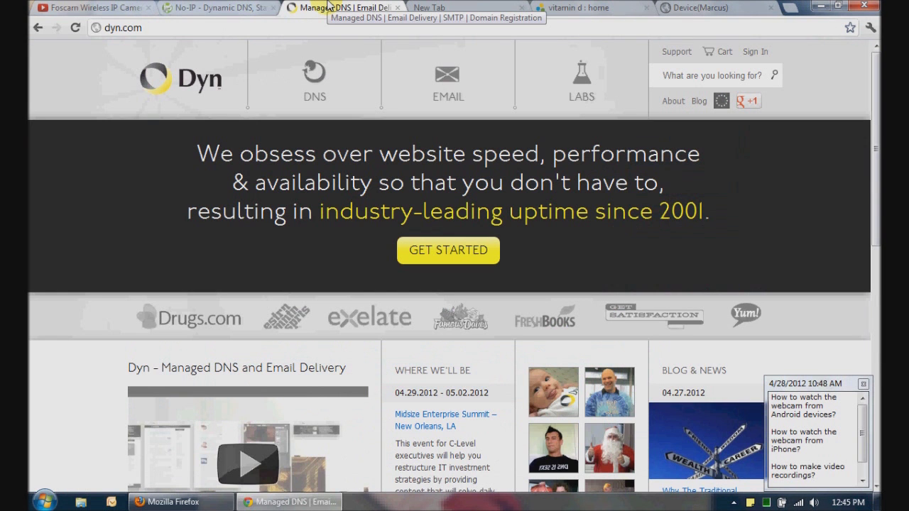
click(248, 7)
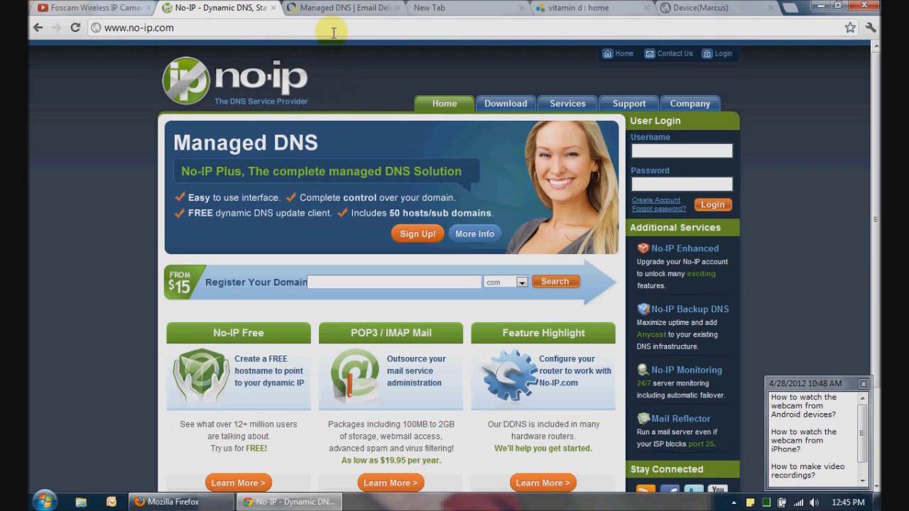
click(333, 10)
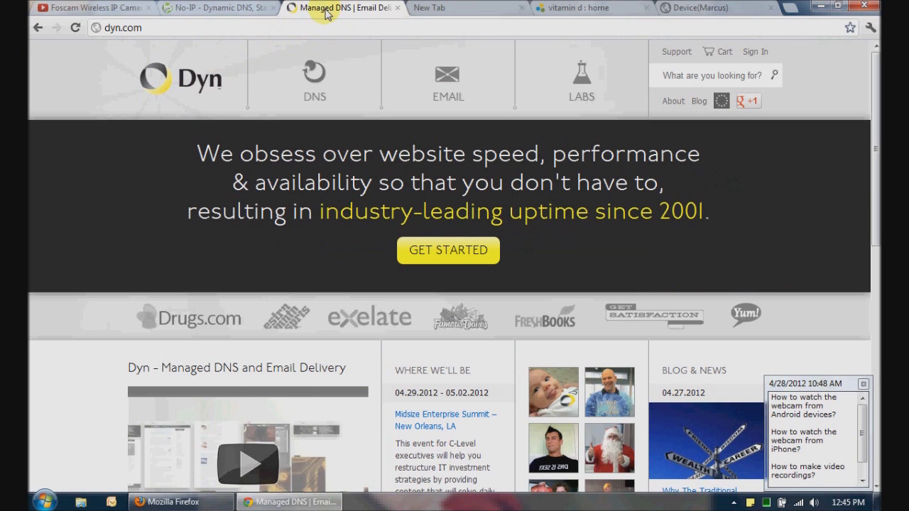
click(725, 7)
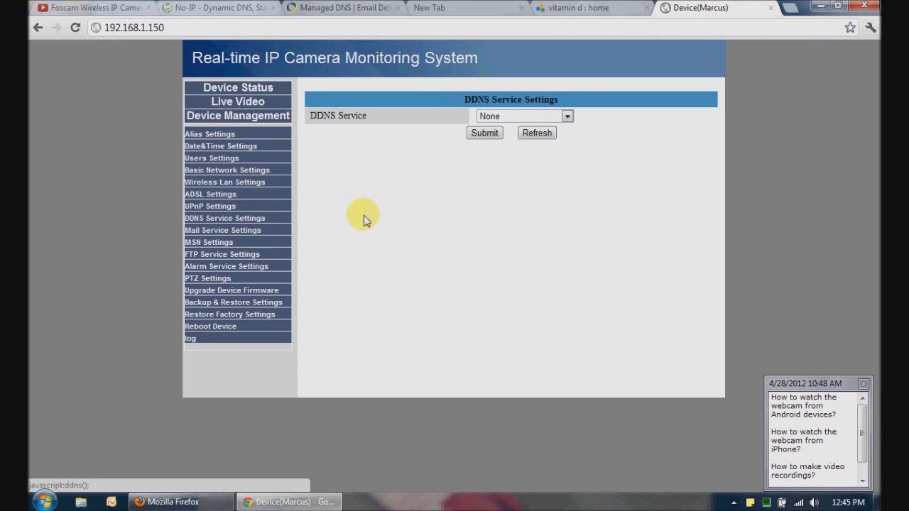
click(545, 116)
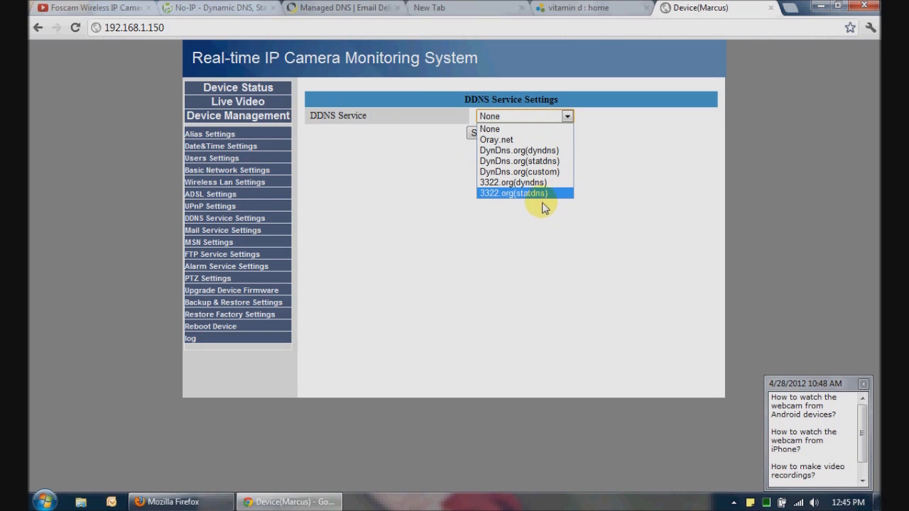
click(456, 152)
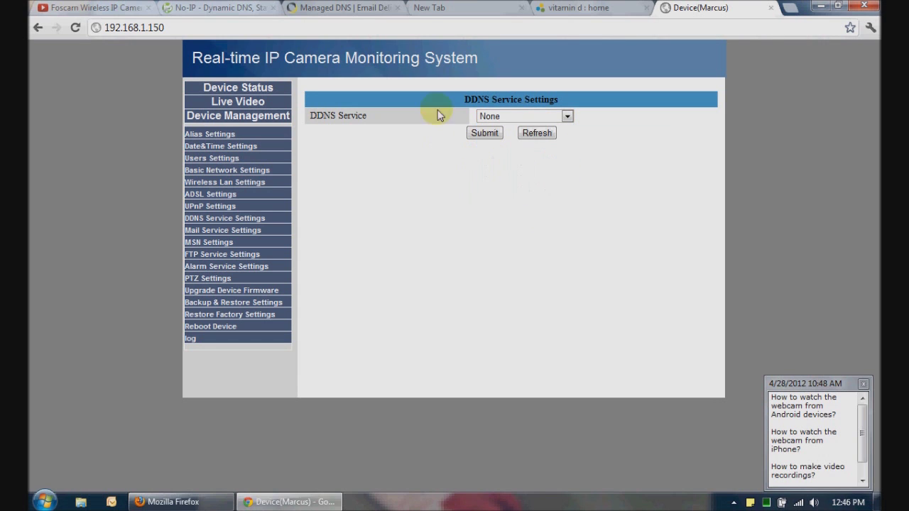
Flip between the Dyn and No-IP sites, ending on the No-IP home page
click(324, 6)
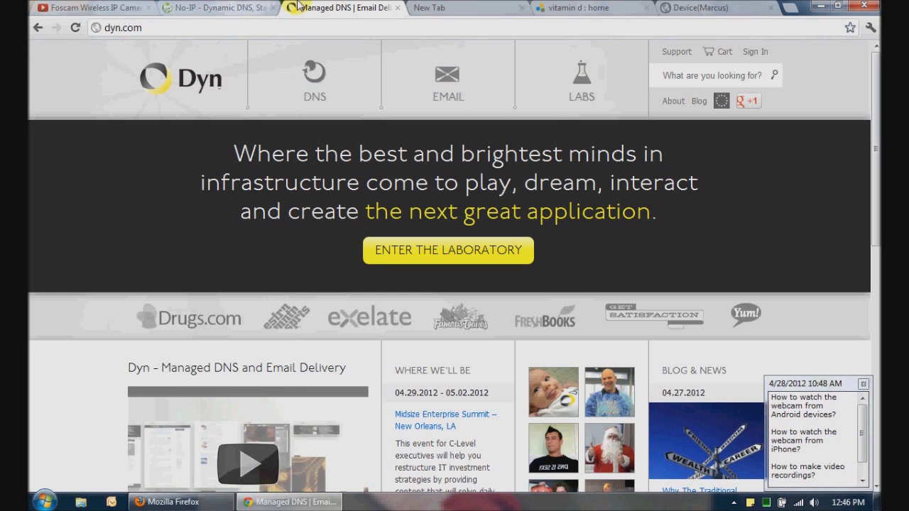
click(235, 5)
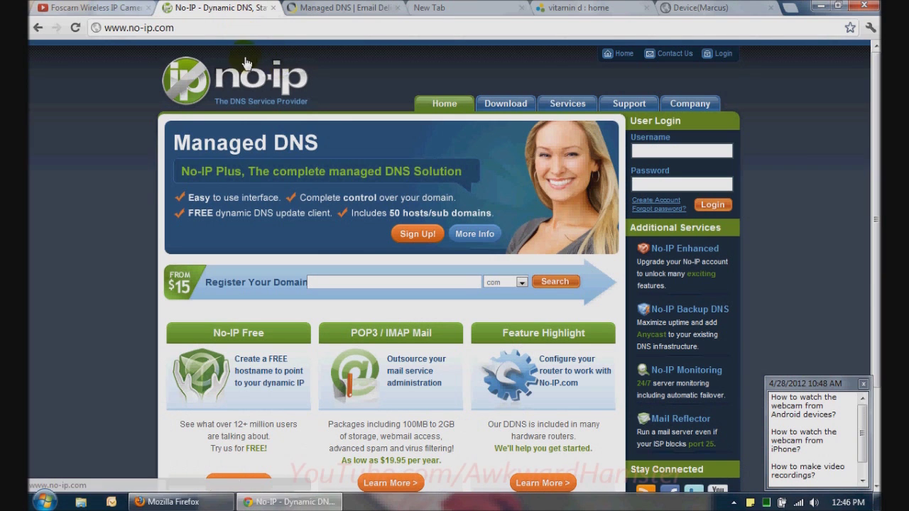
click(340, 7)
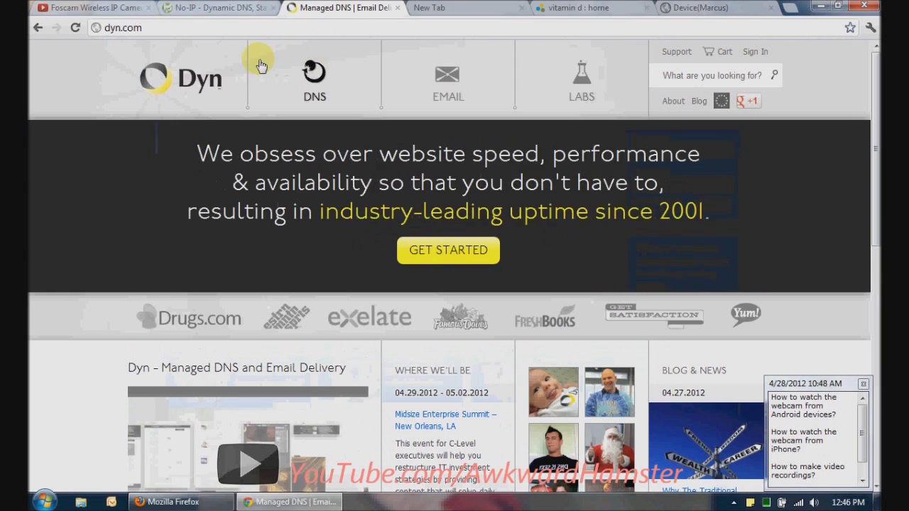
click(219, 5)
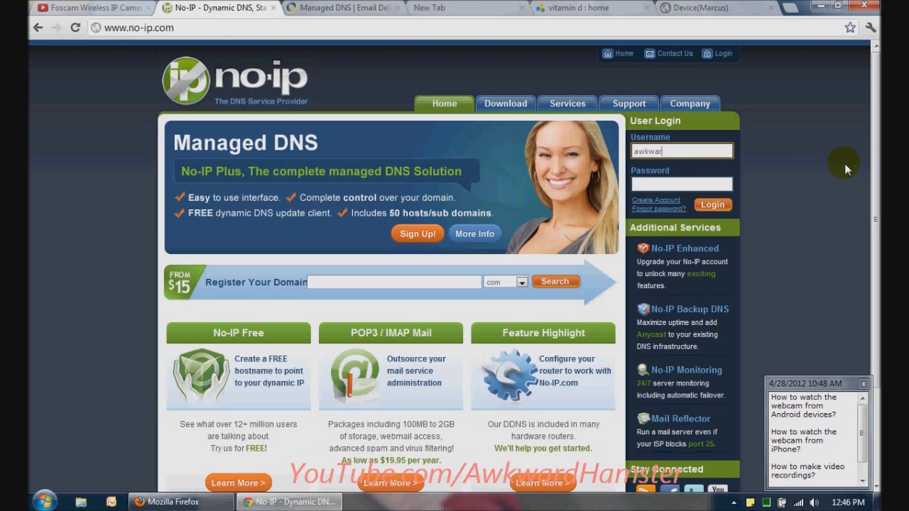
Log in to No-IP with the account username and password
text(ster)
key(Tab)
text(a)
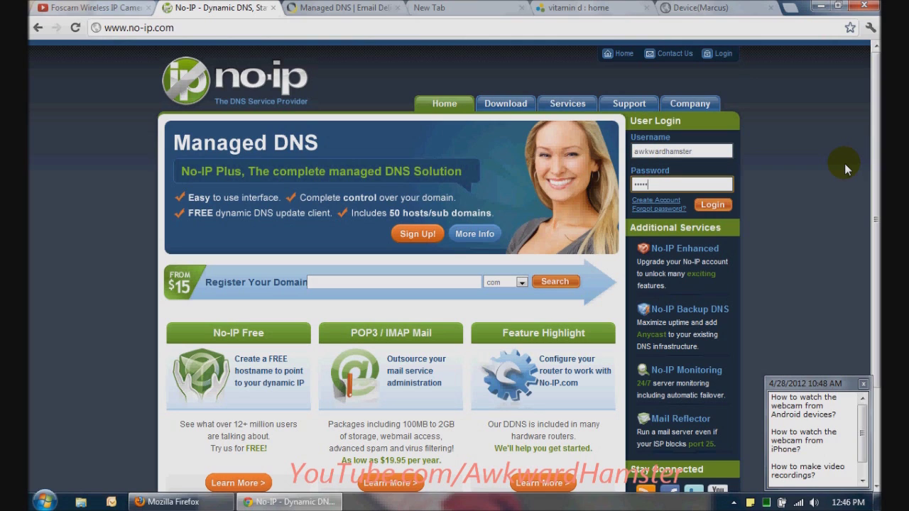
key(Return)
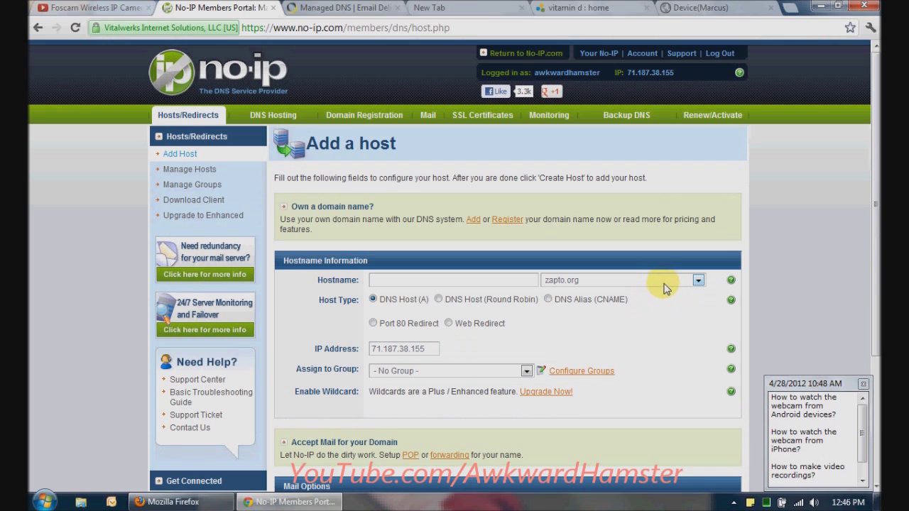
Fill the No-IP Add a host form as myfoscam1 on no-ip.info, then go to a blank tab
click(665, 283)
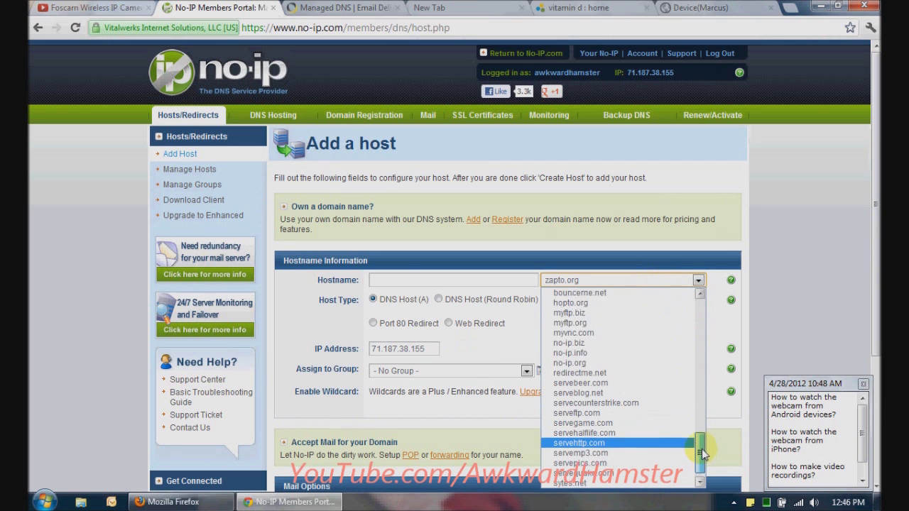
drag(702, 448, 701, 311)
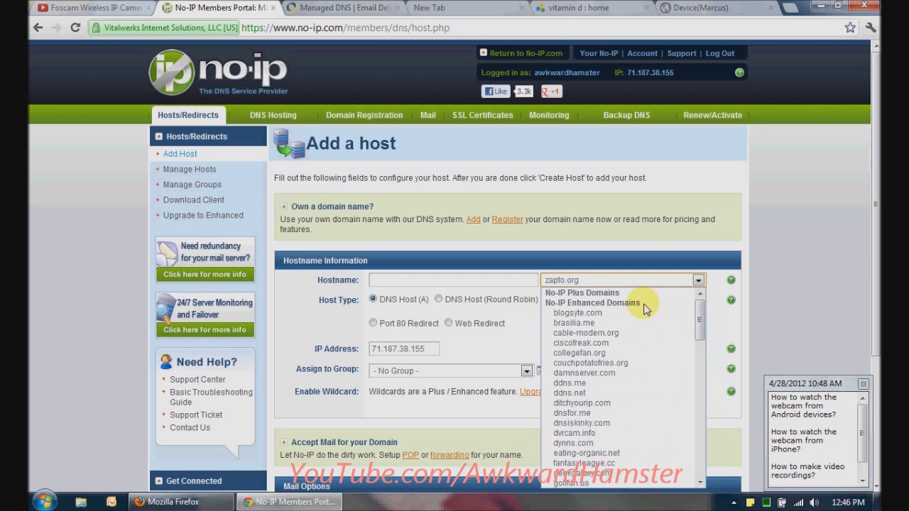
drag(701, 318, 691, 446)
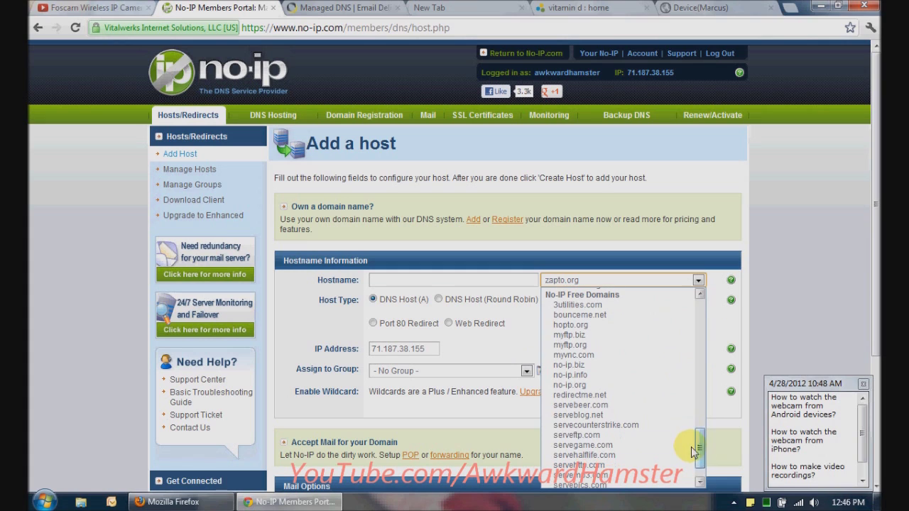
click(661, 377)
click(495, 281)
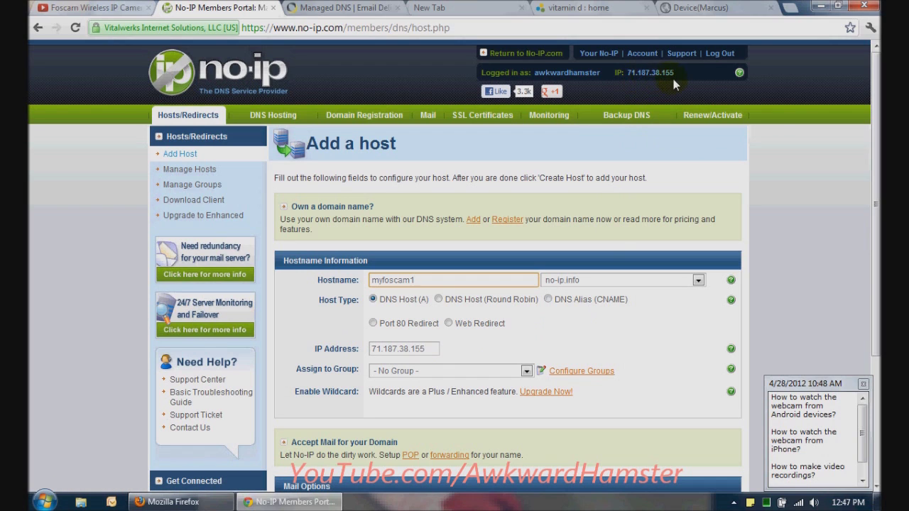
click(457, 13)
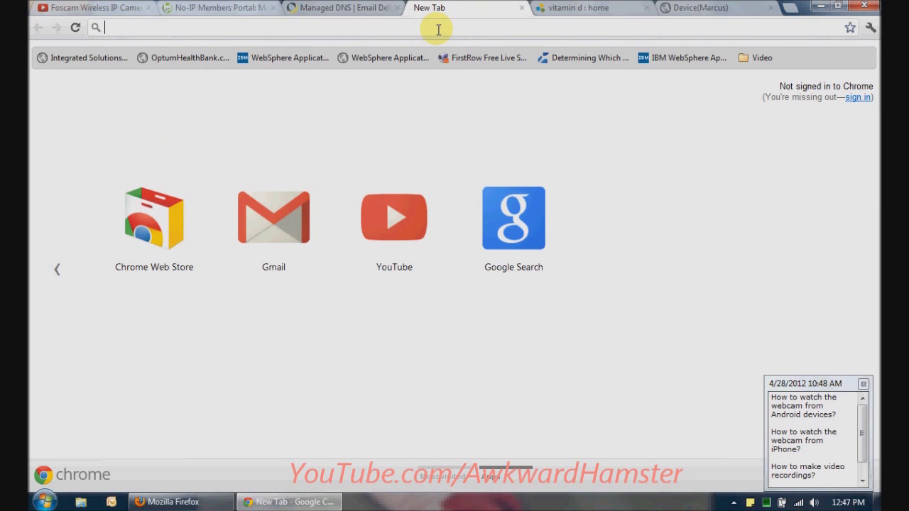
Check the public IP 71.187.38.155 on whatismyip.com
text(whatismyi)
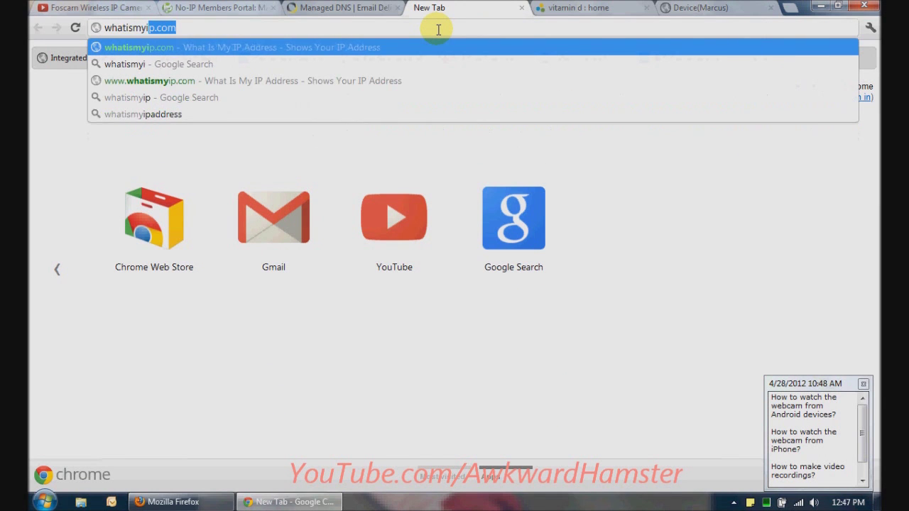
text(p.com)
key(Return)
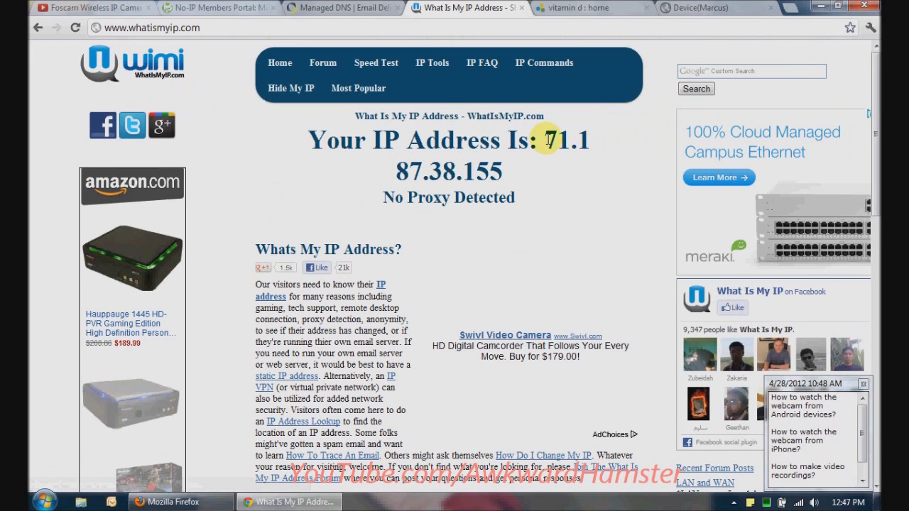
drag(547, 140, 554, 170)
click(538, 173)
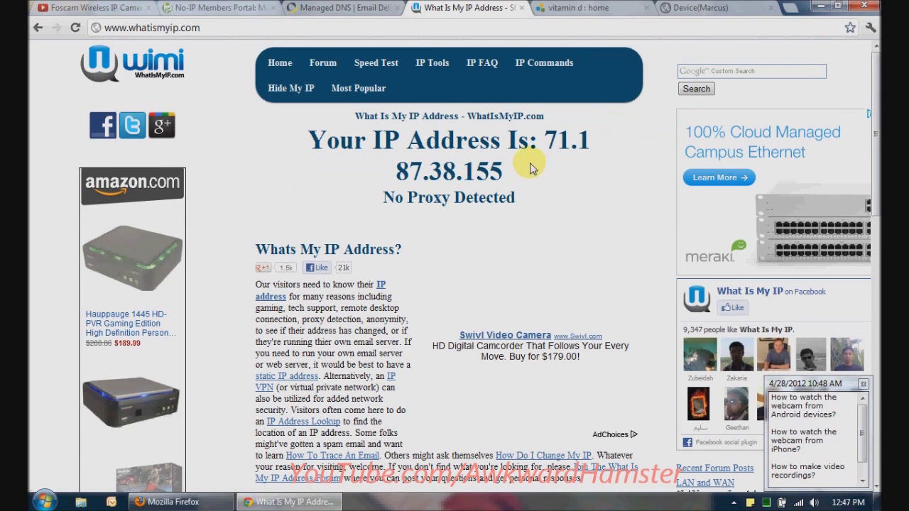
click(199, 8)
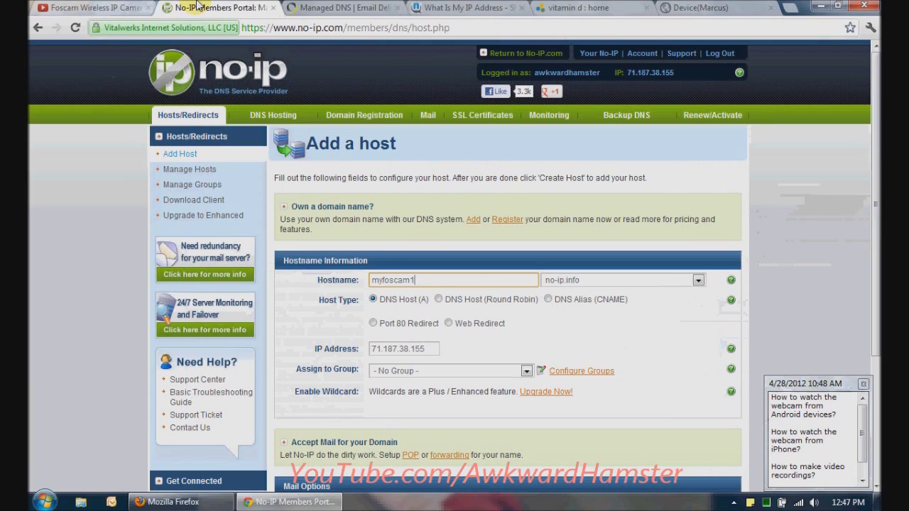
scroll(878, 268, down, 5)
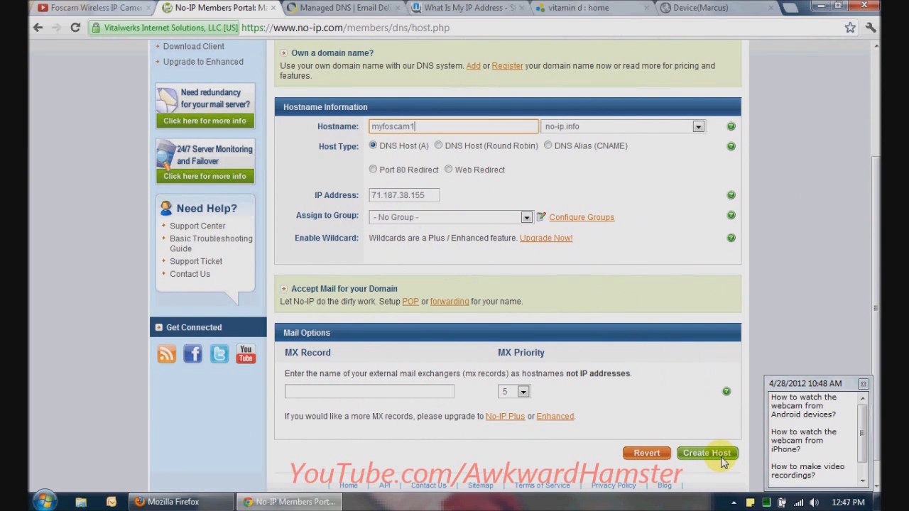
click(724, 462)
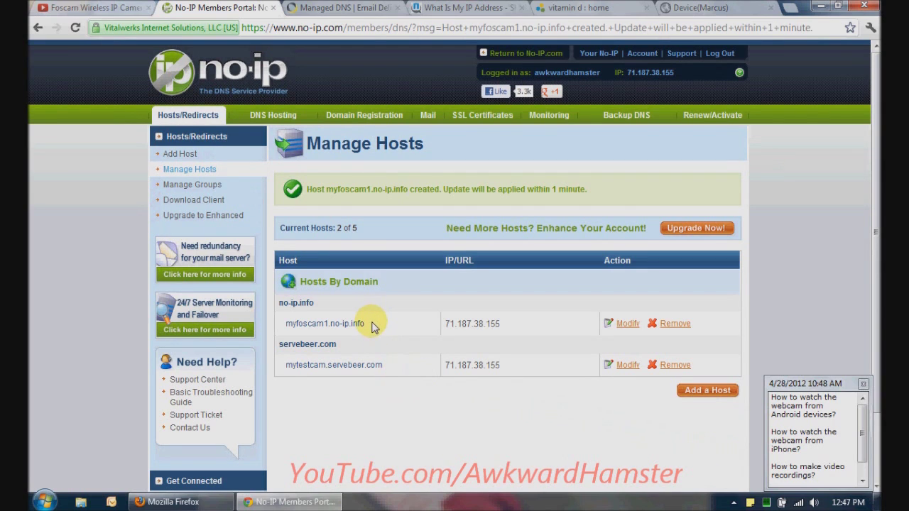
drag(373, 325, 289, 323)
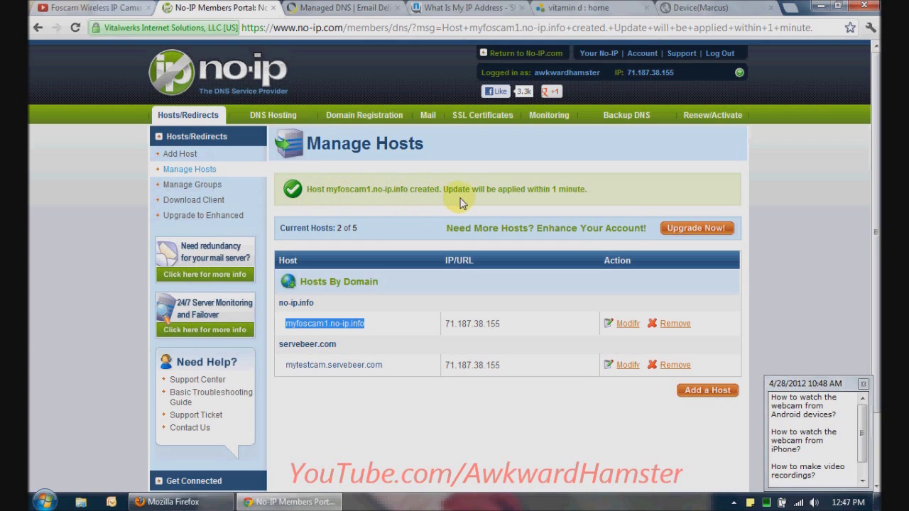
click(207, 500)
click(234, 29)
text(myfoscam1.no-ip.info)
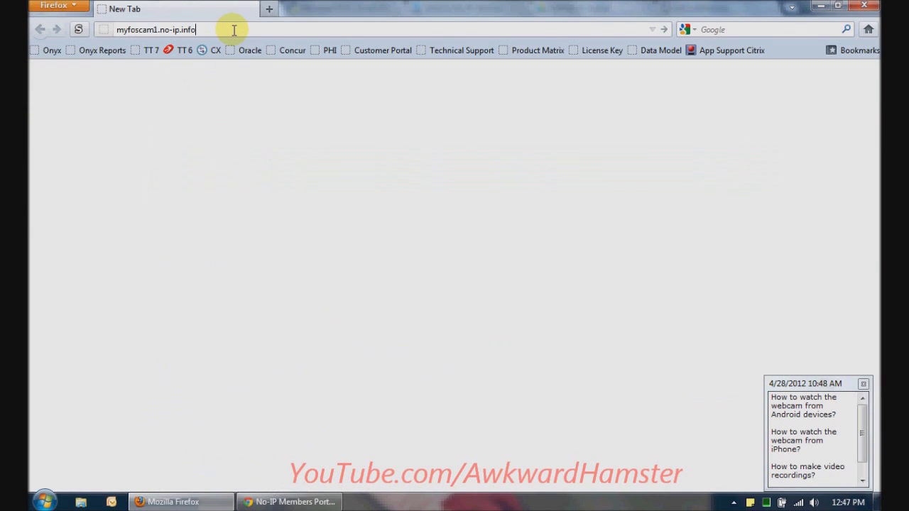
key(Return)
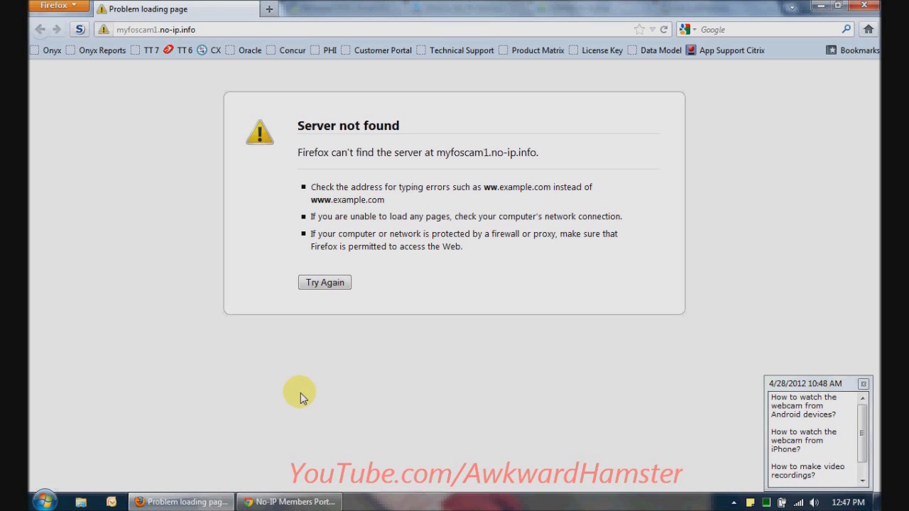
Load mytestcam.servebeer.com in Firefox to reach the camera login, then return to No-IP
click(282, 502)
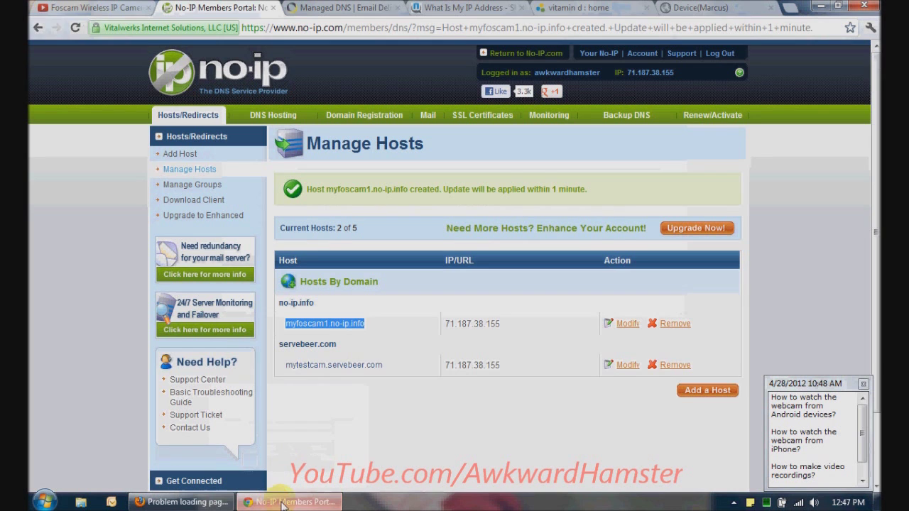
drag(401, 365, 291, 364)
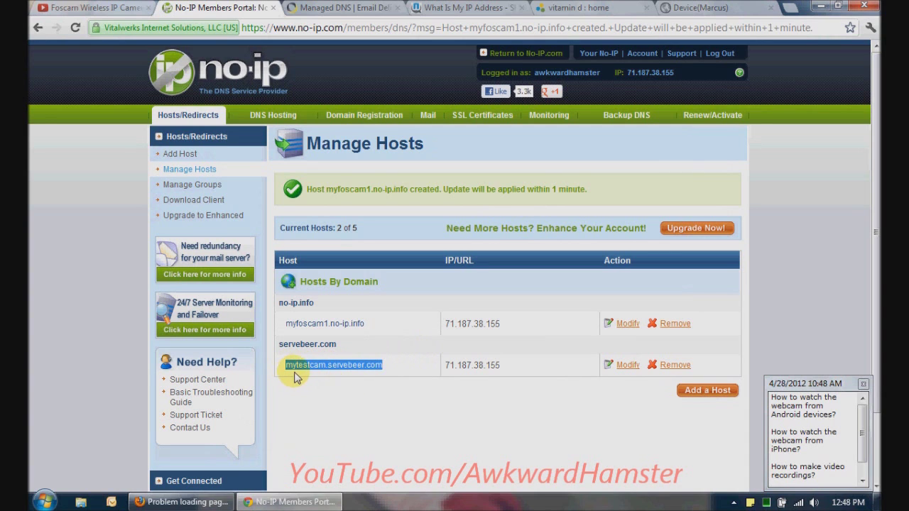
click(198, 502)
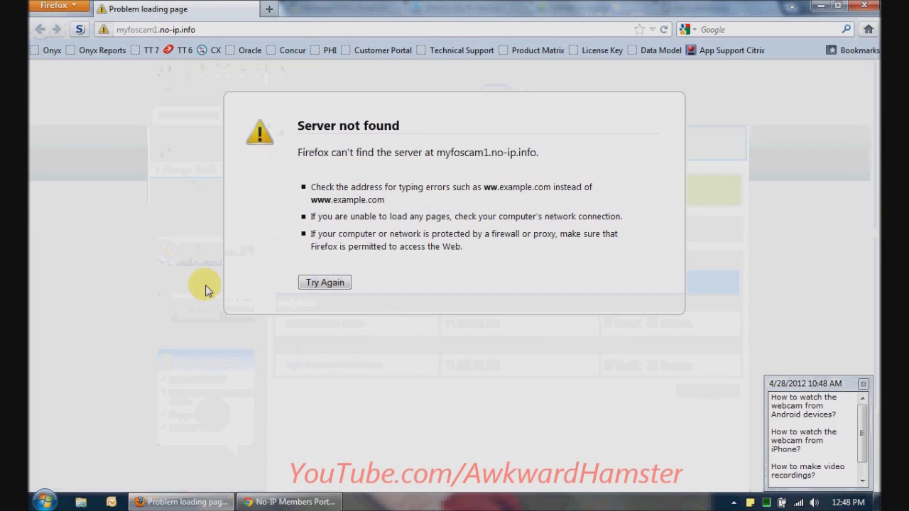
click(203, 31)
text(mytestcam.servebeer.com)
key(Return)
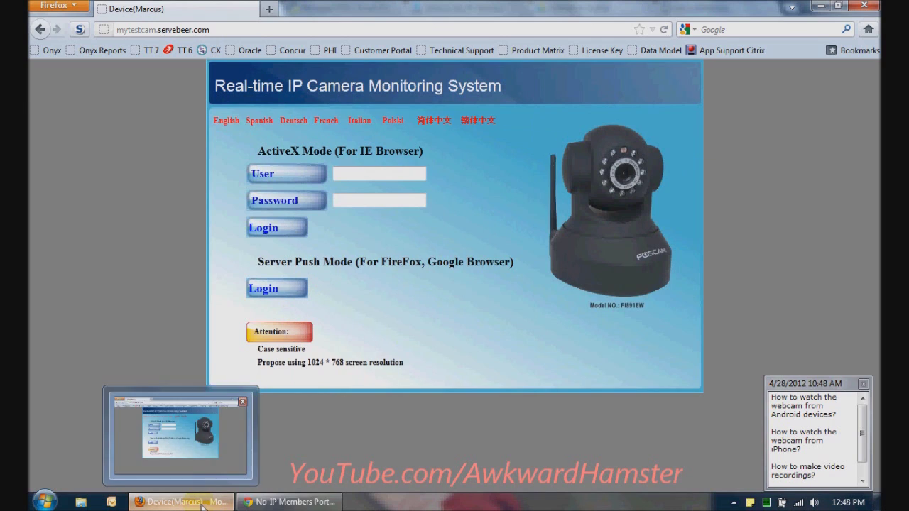
click(287, 502)
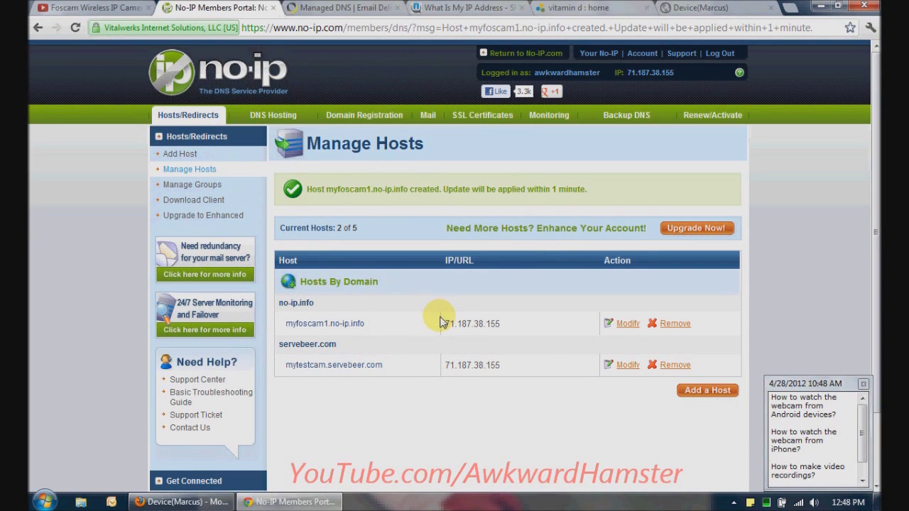
Sign in to Dyn with the account username and password and view the DynDNS hostnames list
click(332, 6)
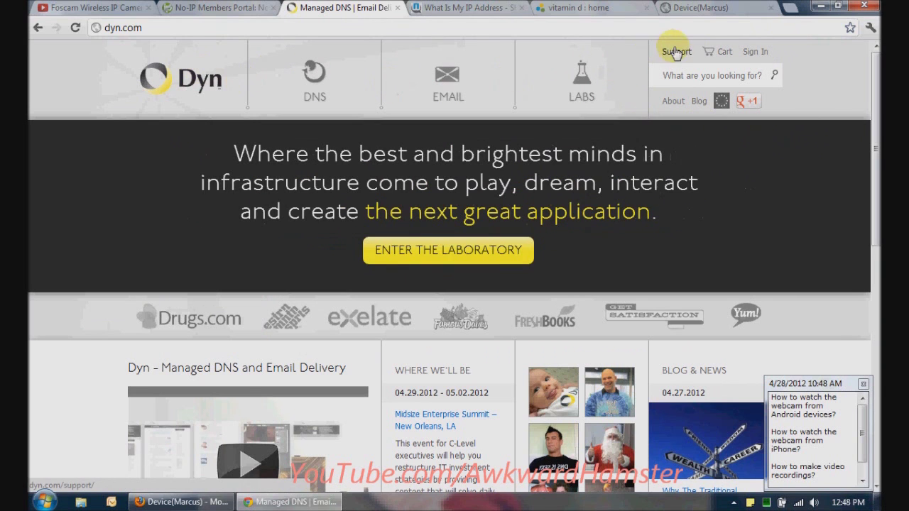
click(753, 55)
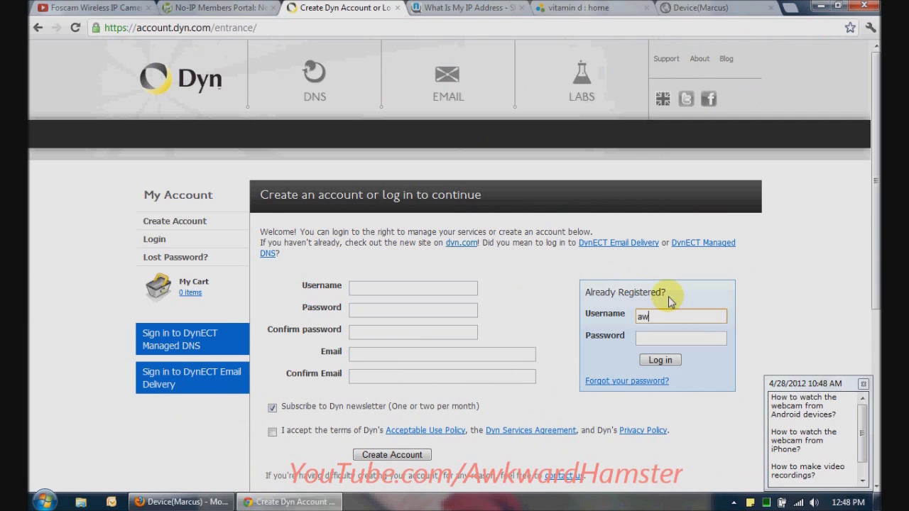
text(ster)
key(Tab)
text(••••••)
key(Return)
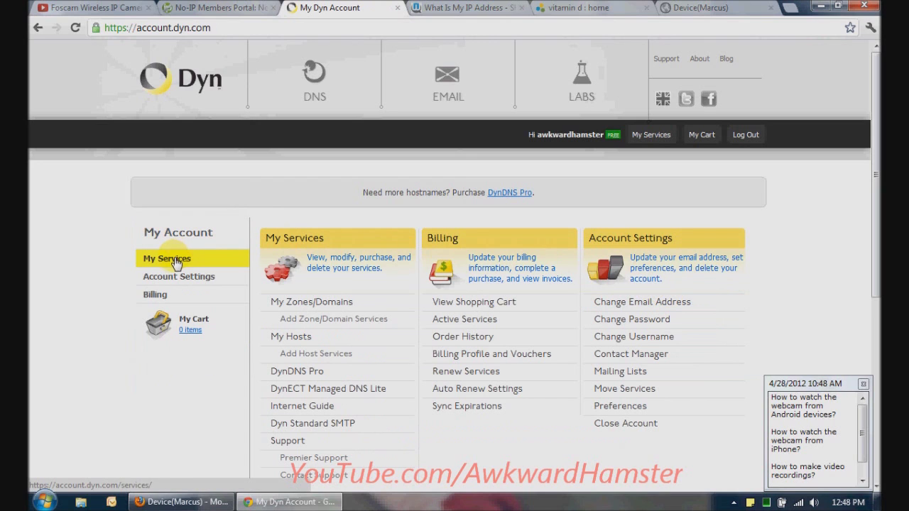
click(287, 340)
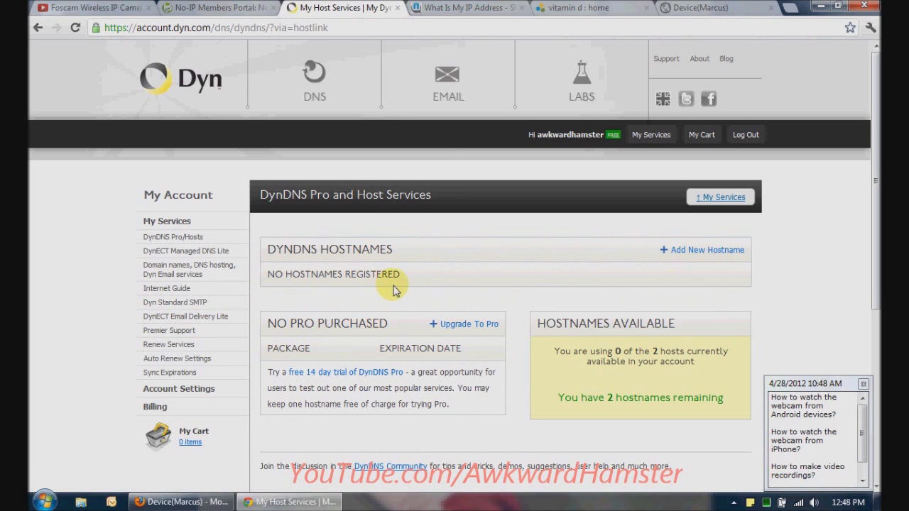
Add and activate hostname myfoscam1.dyndns-ip.com pointing to current IP 71.187.38.155
click(707, 256)
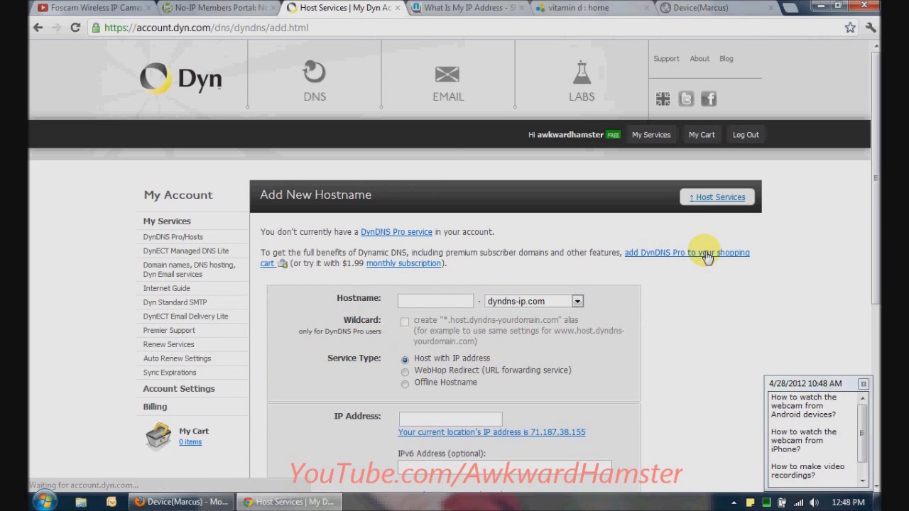
click(576, 301)
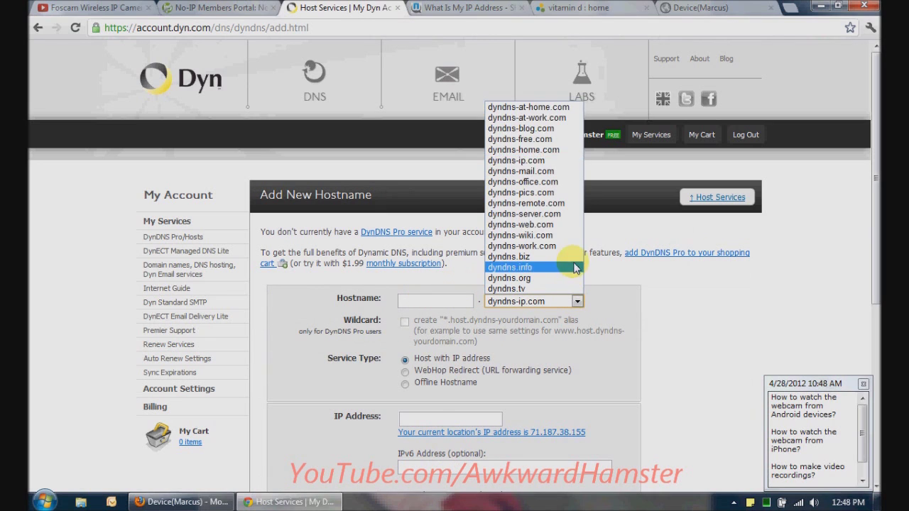
click(653, 301)
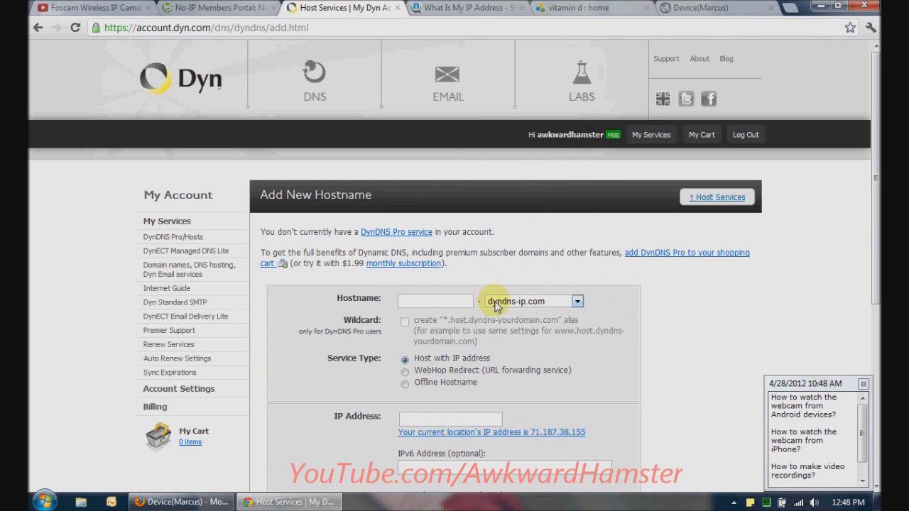
click(436, 301)
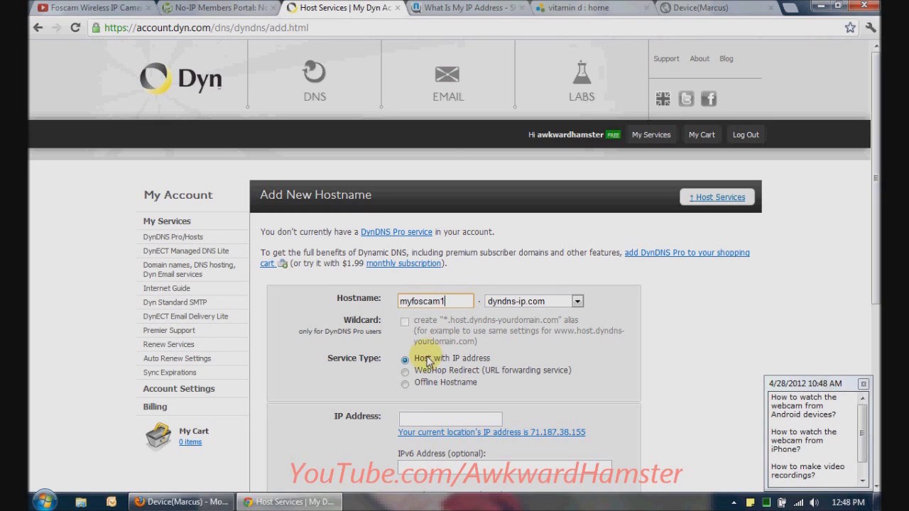
scroll(872, 213, down, 1)
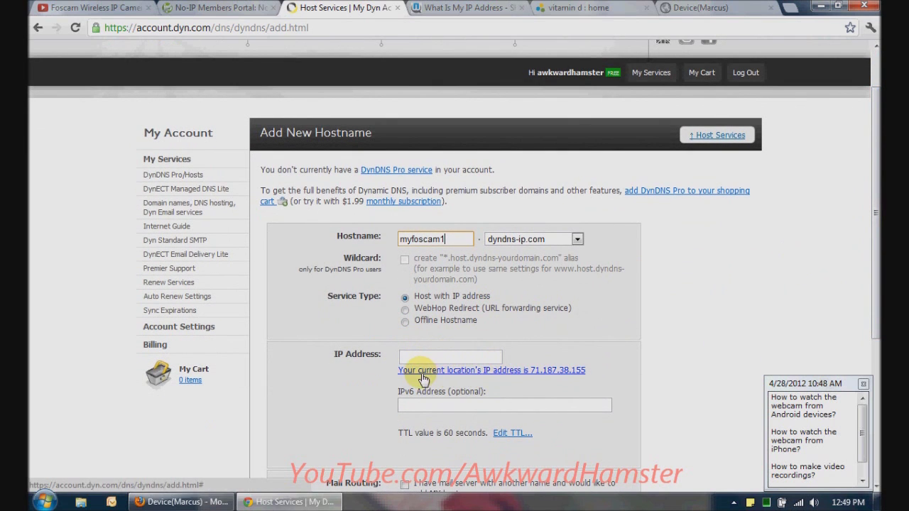
click(440, 370)
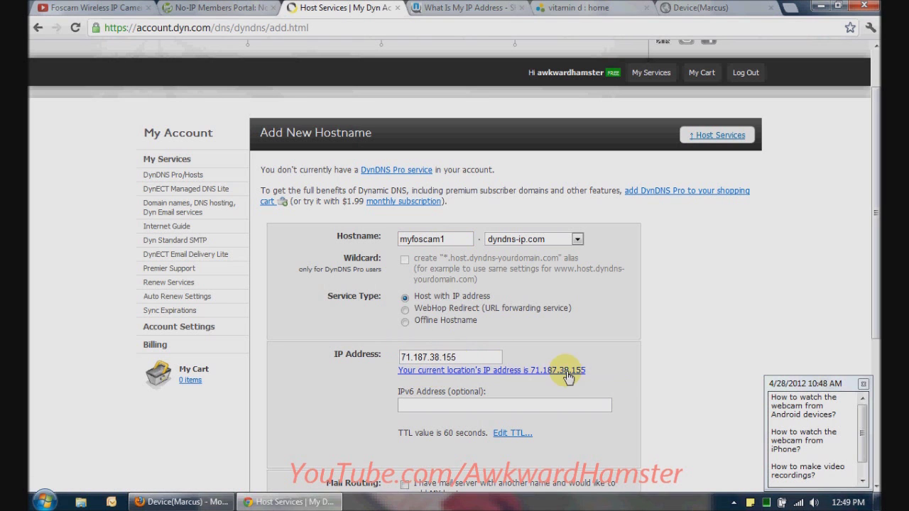
drag(871, 245, 873, 337)
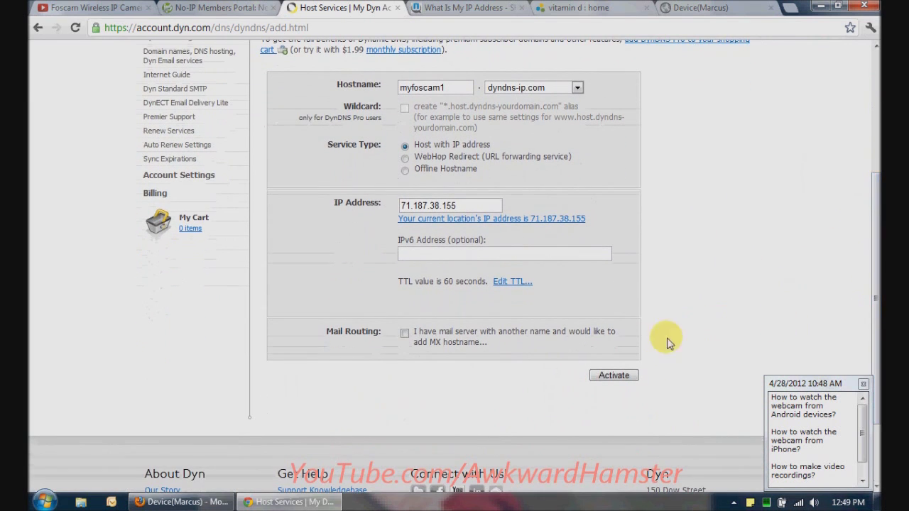
click(612, 375)
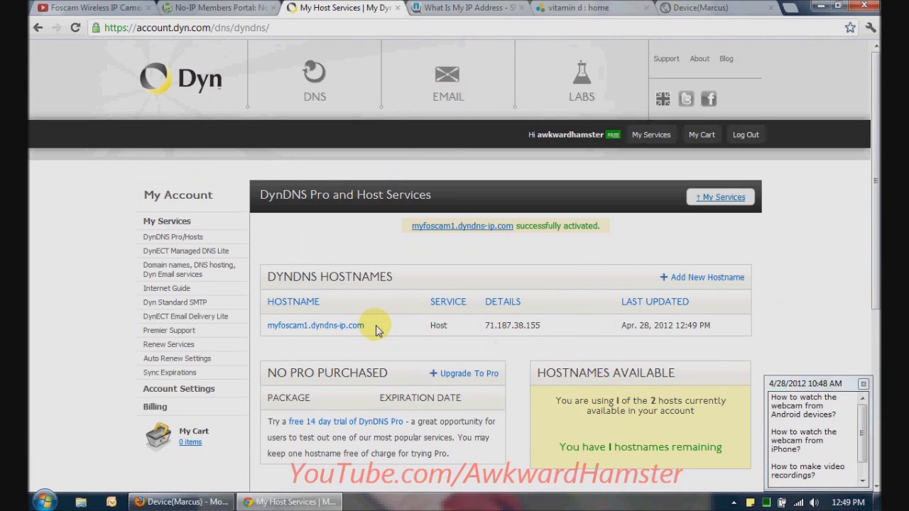
drag(377, 328, 264, 325)
key(ctrl+c)
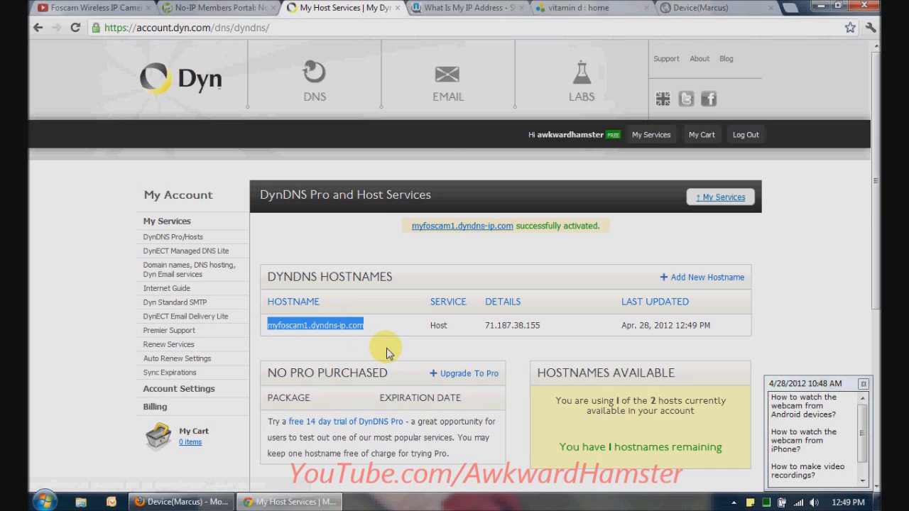
click(188, 502)
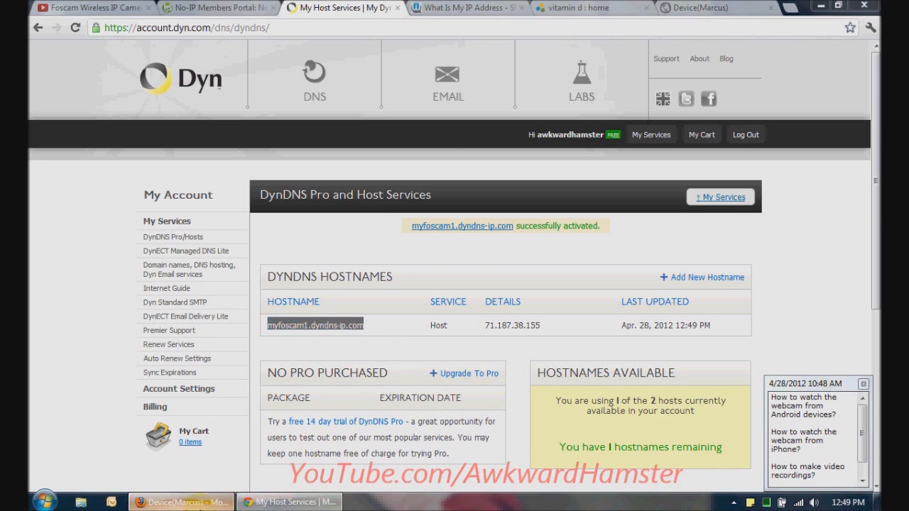
click(261, 9)
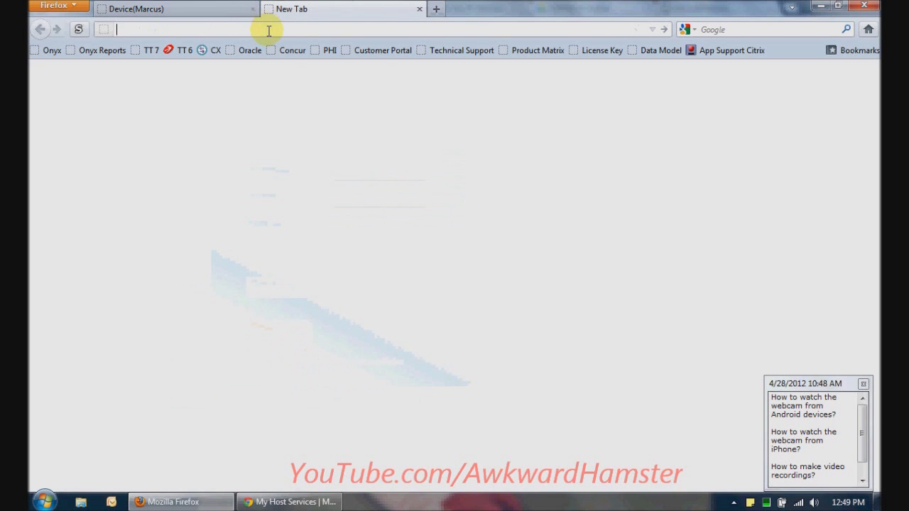
key(ctrl+v)
key(Return)
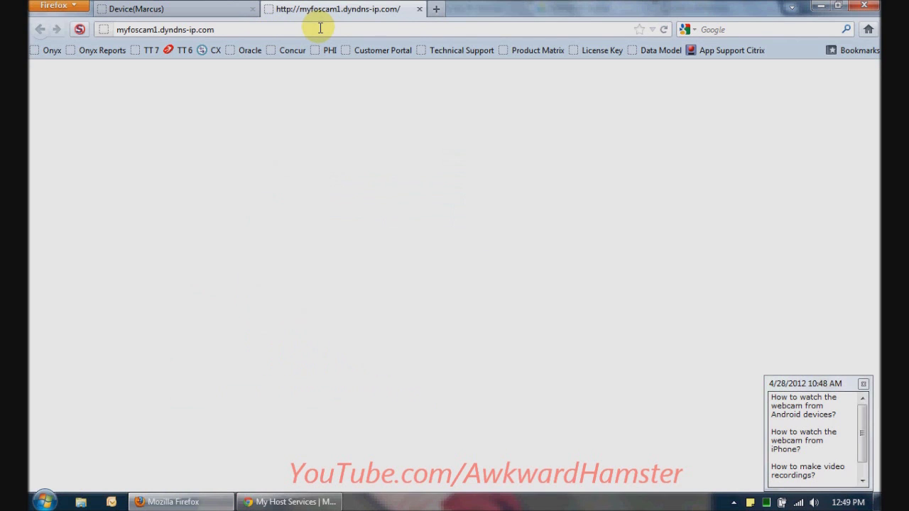
click(79, 29)
click(93, 45)
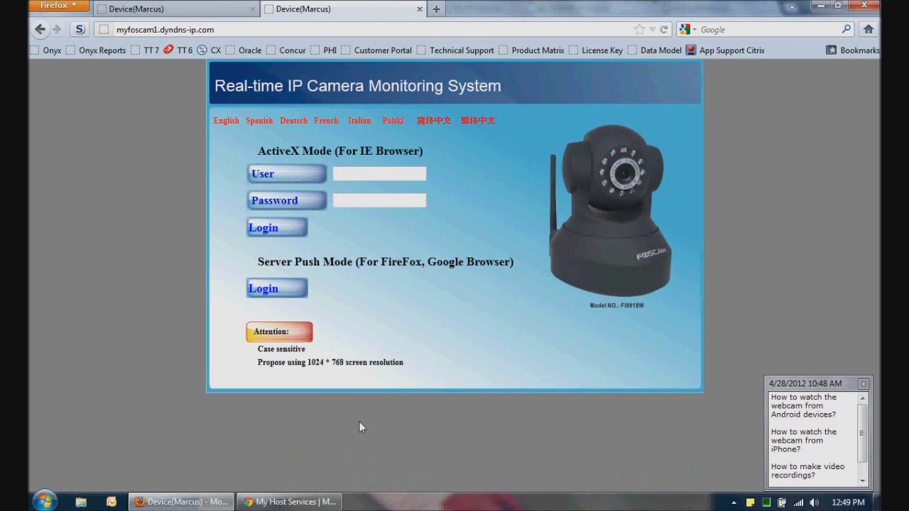
Return to Chrome's Dyn host list and switch to the What Is My IP tab
click(291, 502)
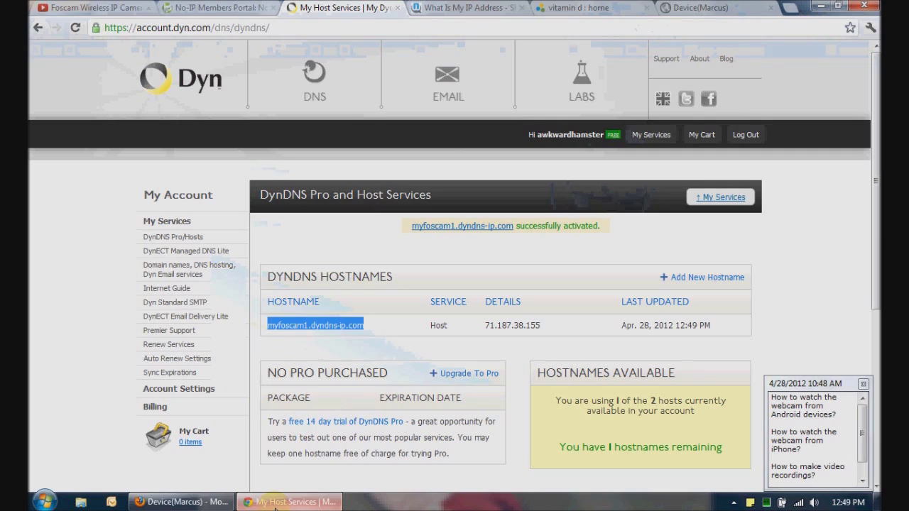
click(324, 347)
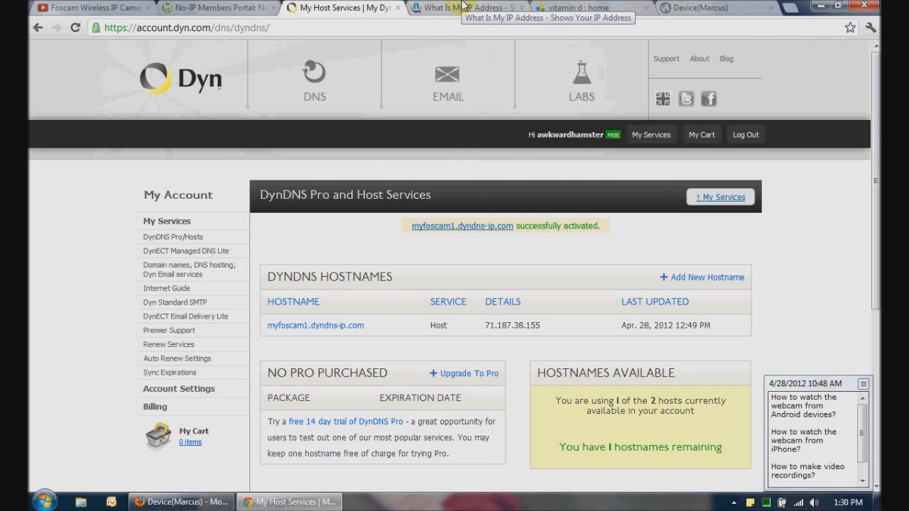
click(461, 5)
click(431, 26)
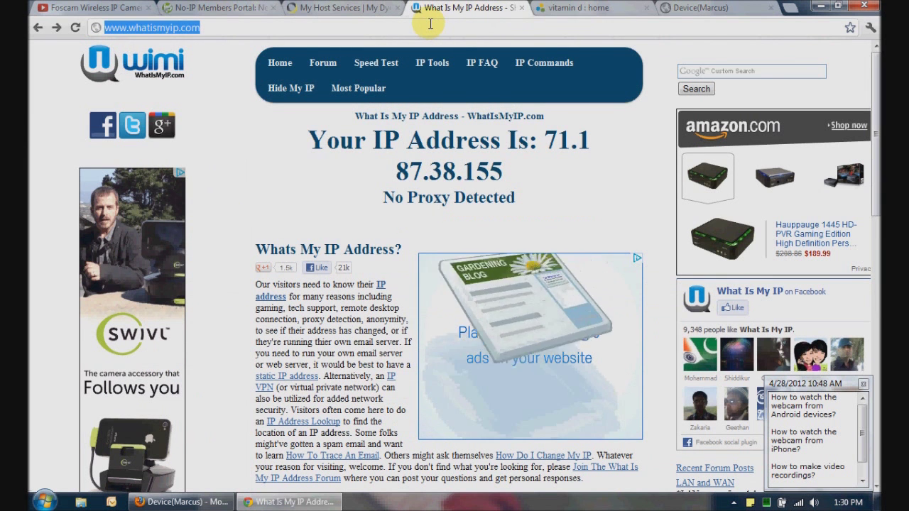
Log in to the Verizon router at 192.168.1.1 with the admin username and password
text(192.168.1.1)
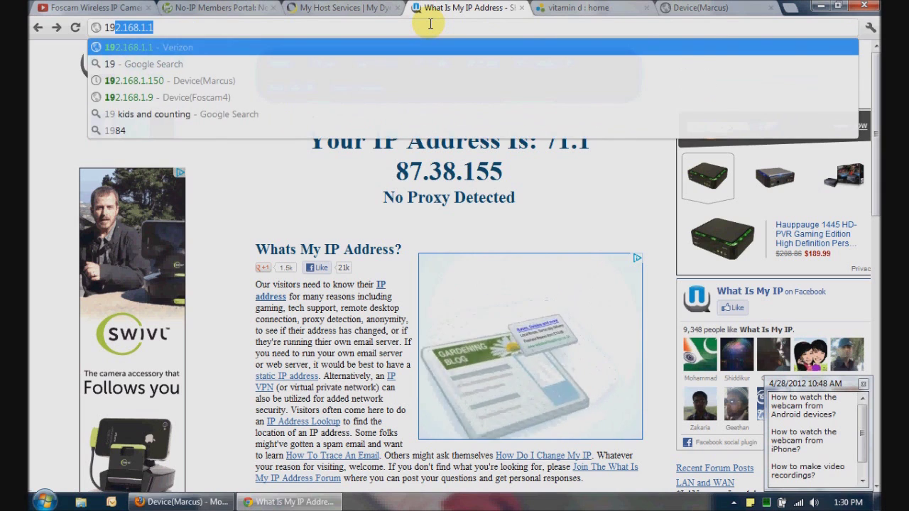
key(Return)
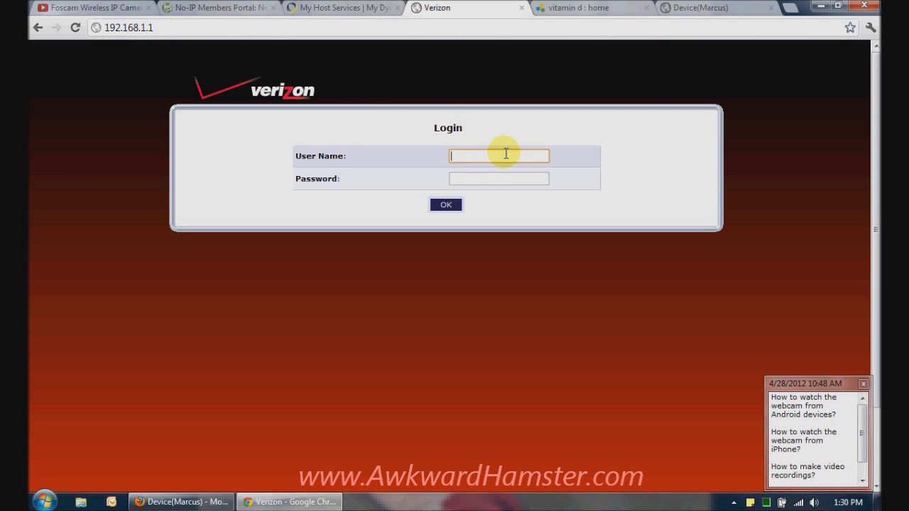
key(Tab)
text(pas)
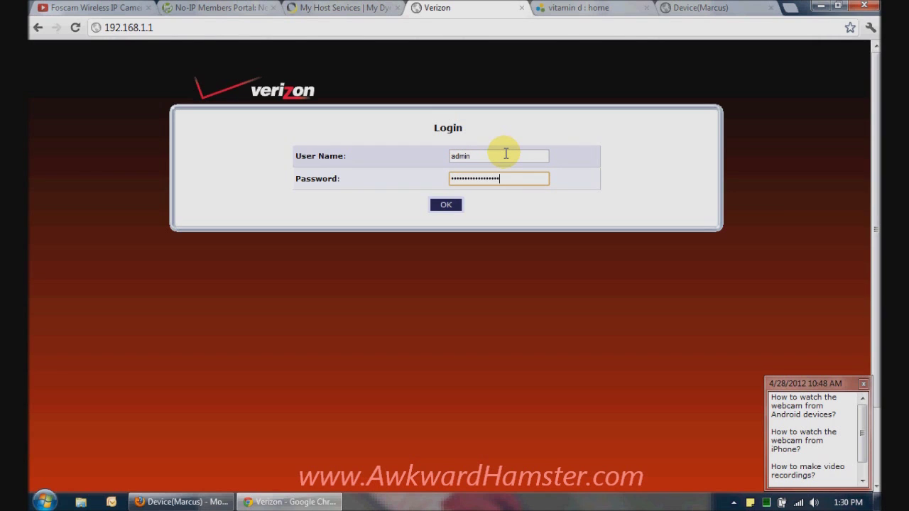
key(Return)
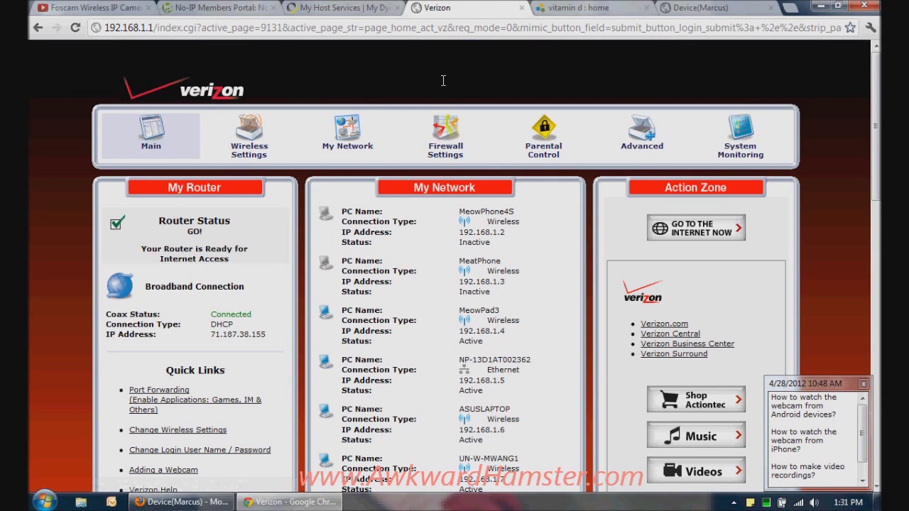
Open the router's Port Forwarding rules from Firewall Settings, accepting the warning
click(439, 151)
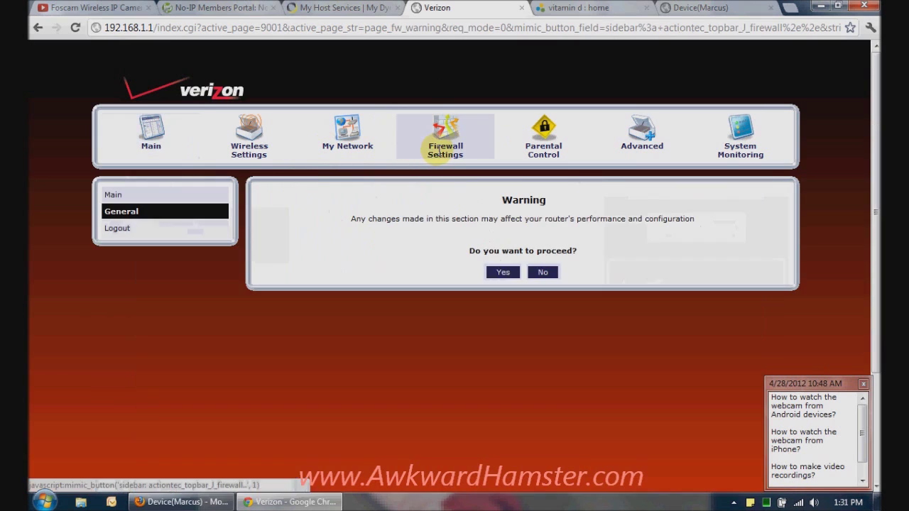
click(501, 273)
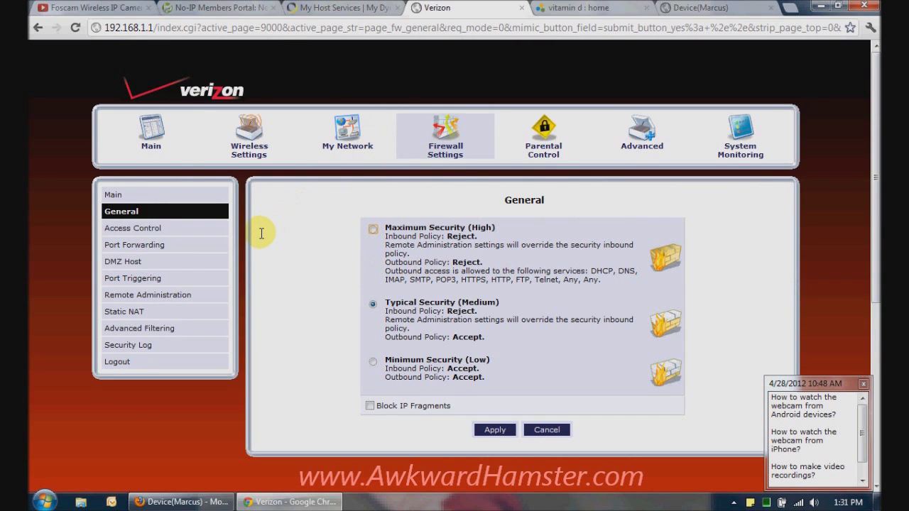
click(132, 245)
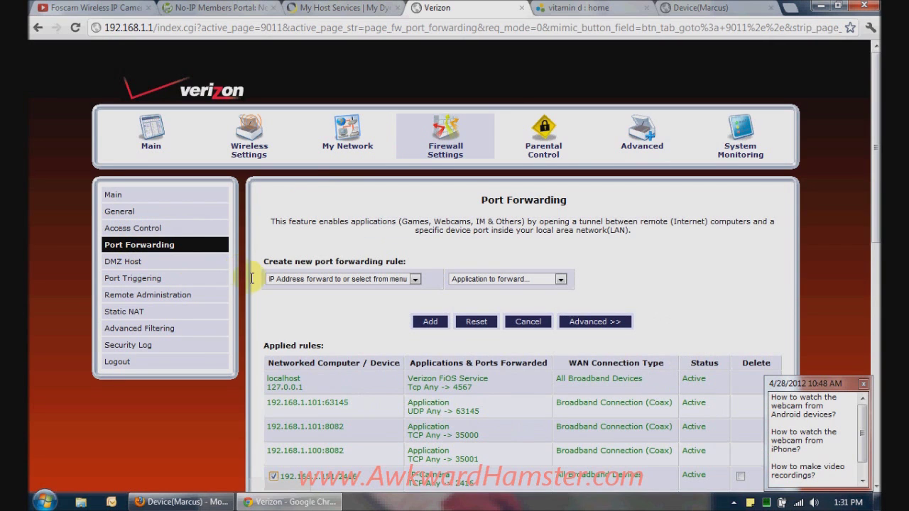
scroll(773, 252, down, 2)
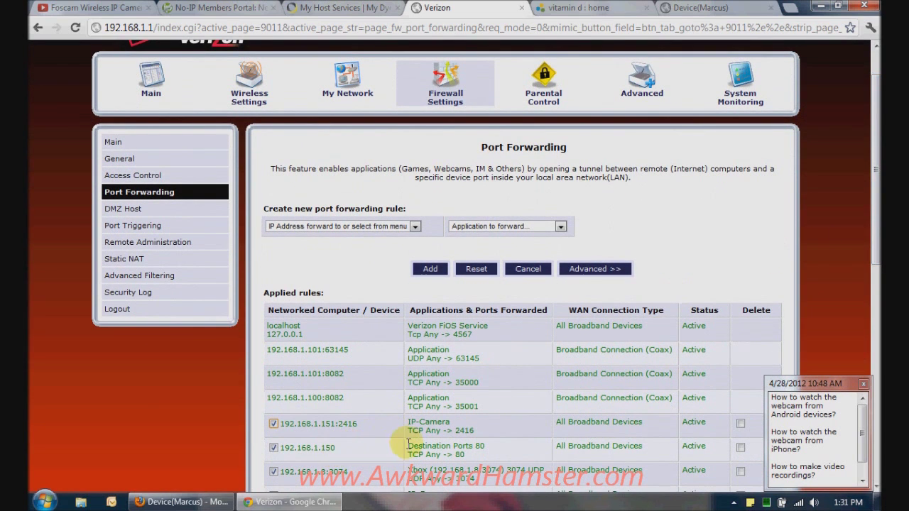
Check the IP-Camera rule forwarding port 80 to 192.168.1.150, then return to the camera login
drag(409, 423, 454, 424)
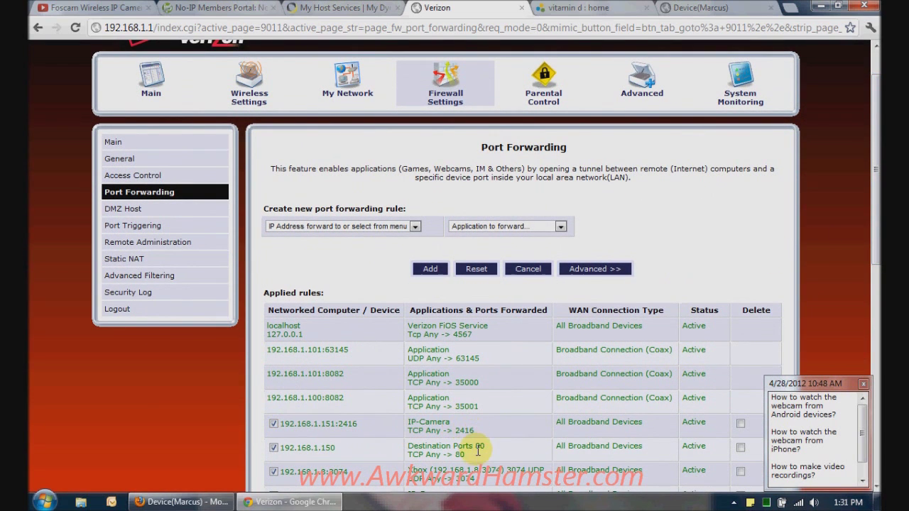
drag(477, 456, 407, 445)
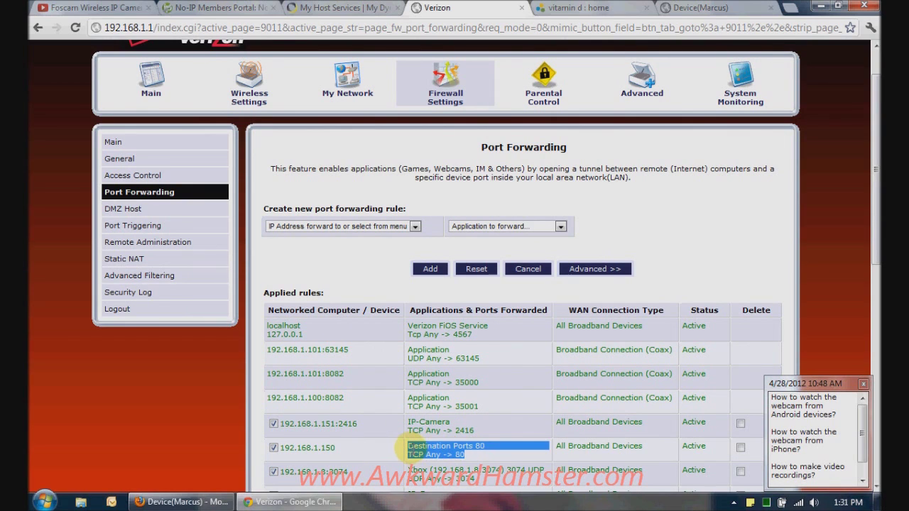
drag(338, 449, 279, 449)
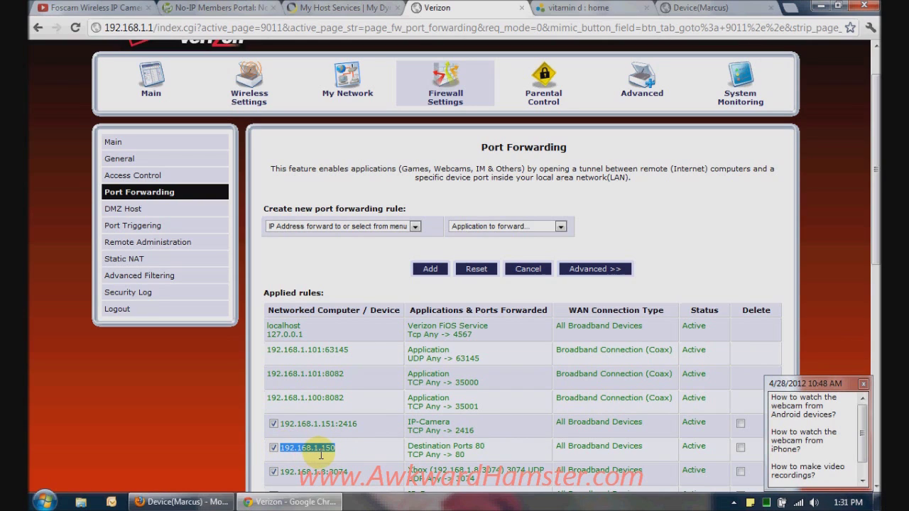
click(712, 7)
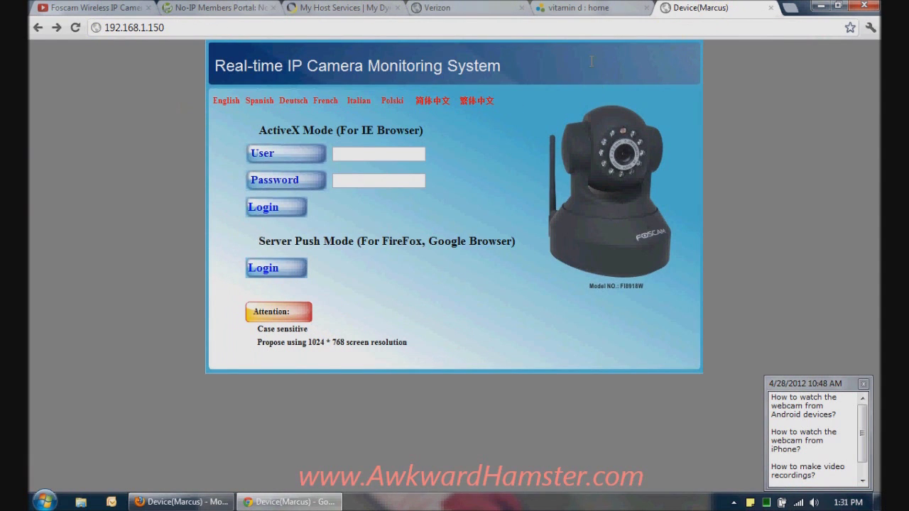
Look over the DynDNS address in Firefox, then return to Chrome's YouTube Foscam unboxing video
click(208, 501)
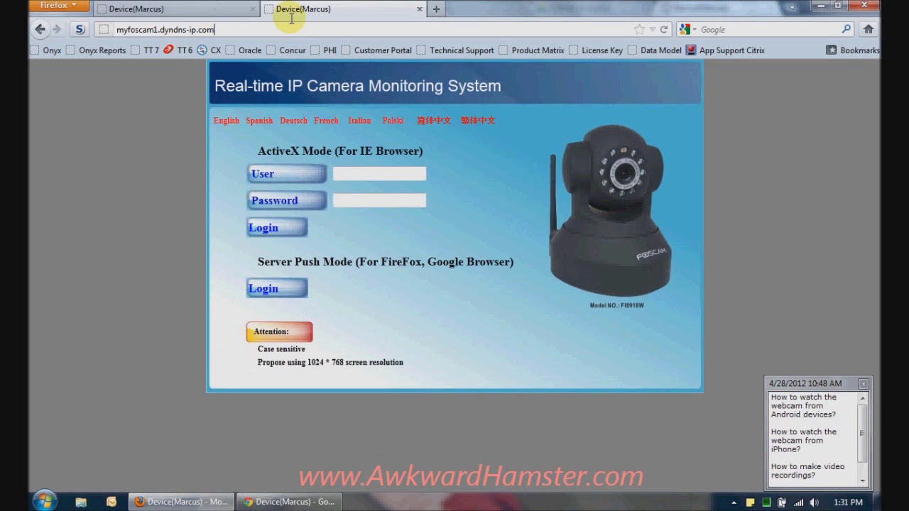
click(220, 30)
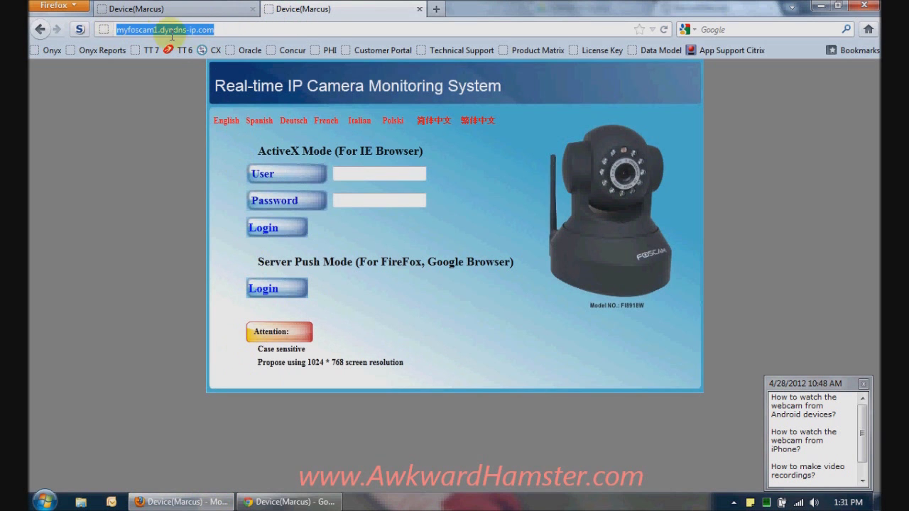
click(215, 30)
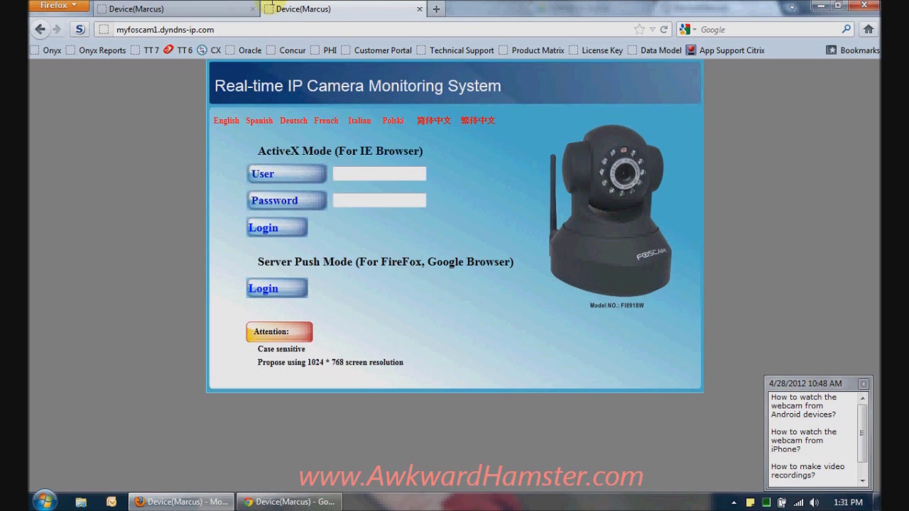
click(295, 502)
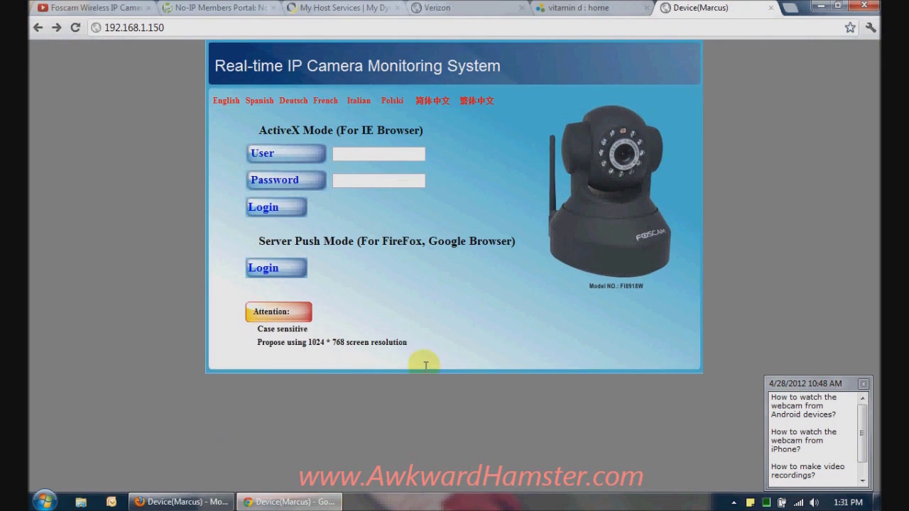
click(96, 7)
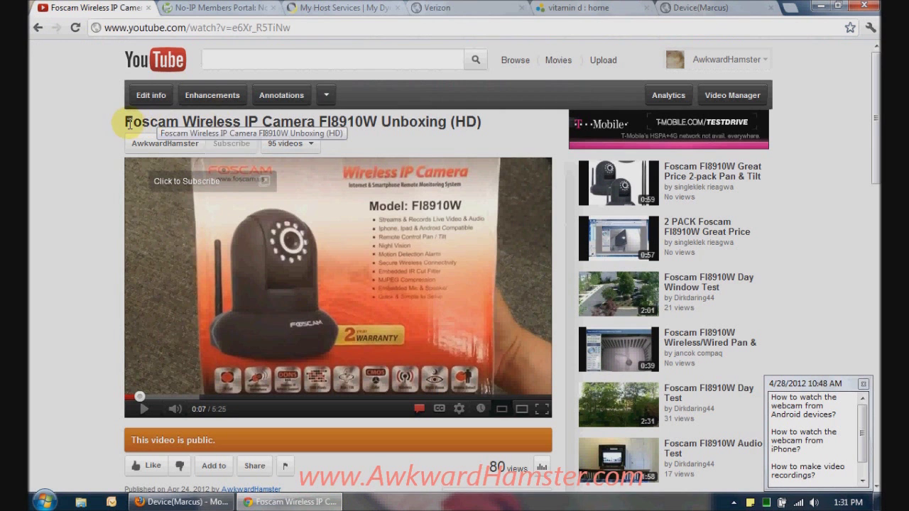
Pick out camera model FI8910W in the video title, then go to the router's port forwarding page
drag(125, 122, 508, 123)
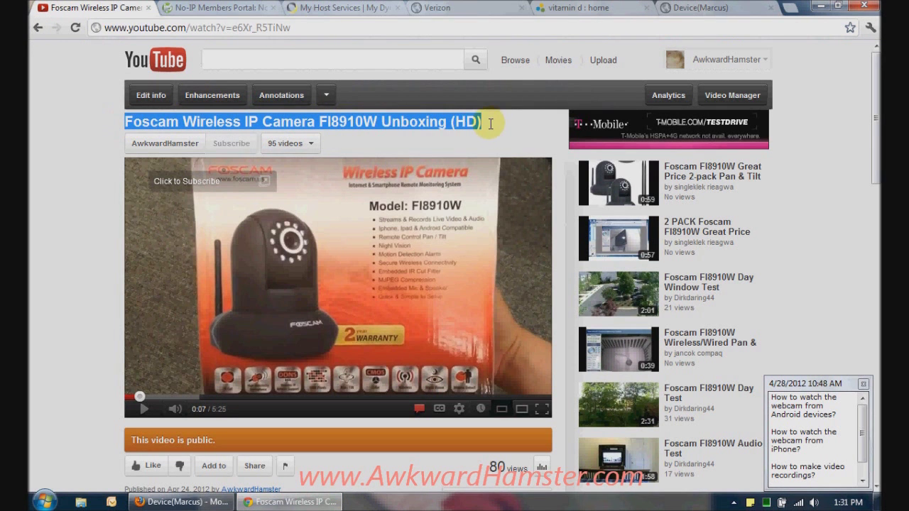
click(490, 123)
double_click(332, 122)
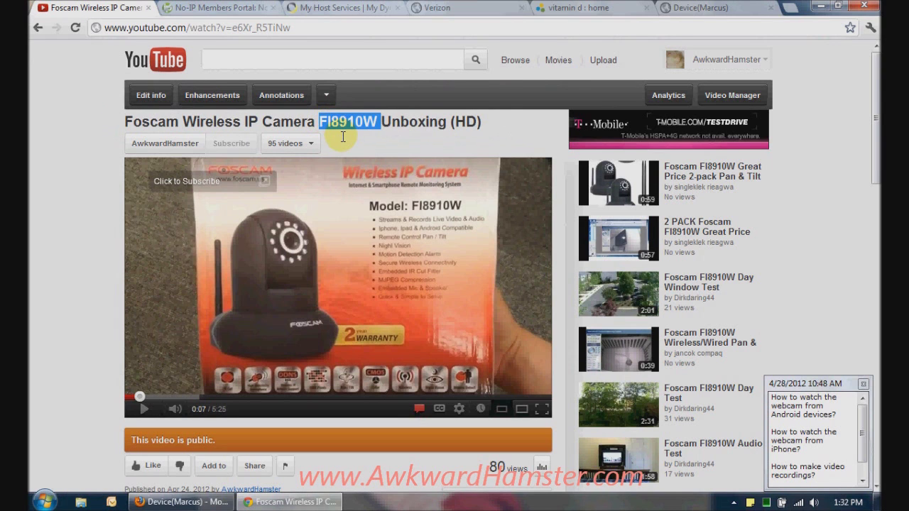
click(343, 137)
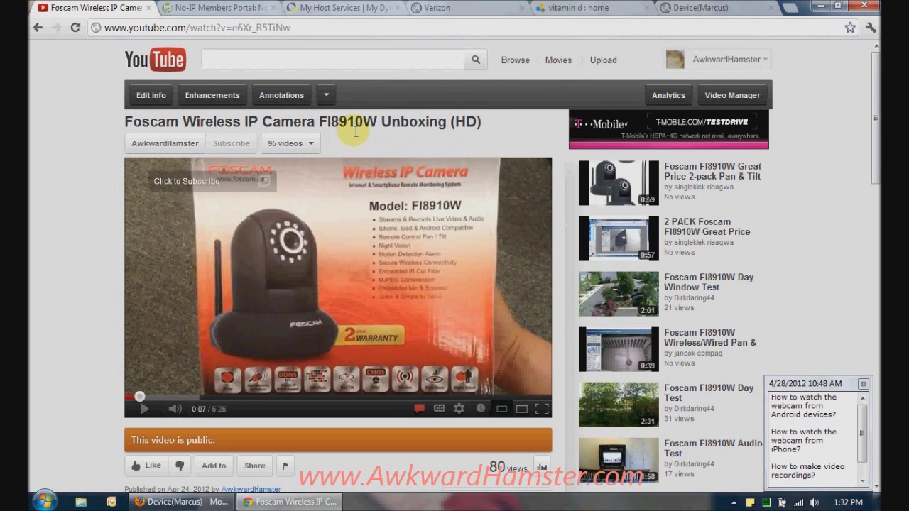
click(470, 6)
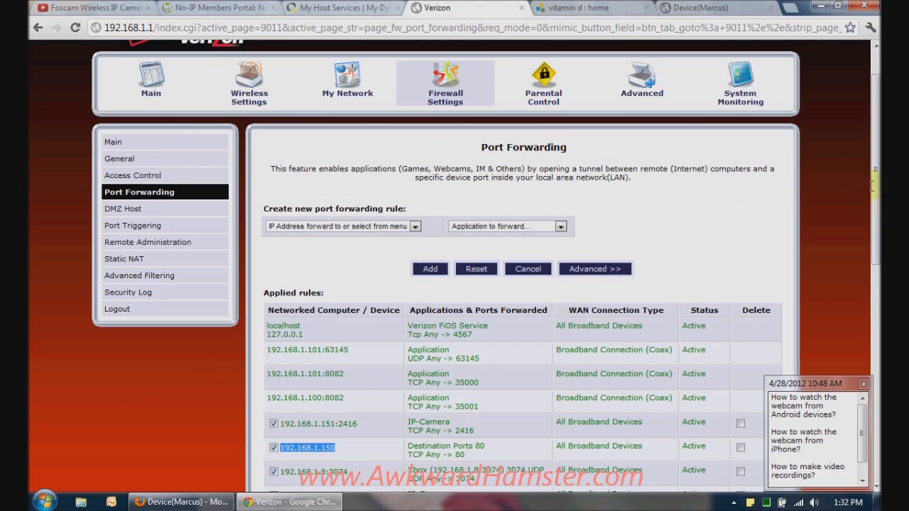
drag(876, 183, 875, 190)
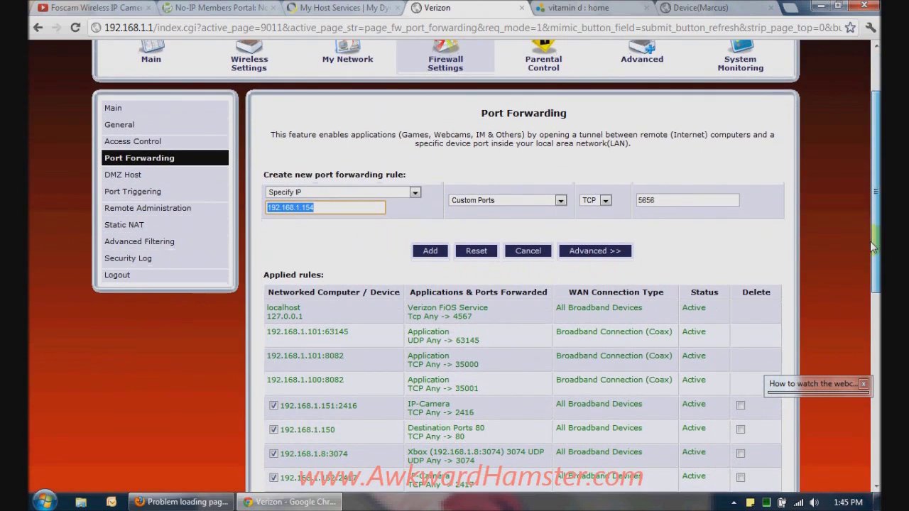
Change the camera address from 192.168.1.150 to 192.168.1.154 and load it
click(687, 6)
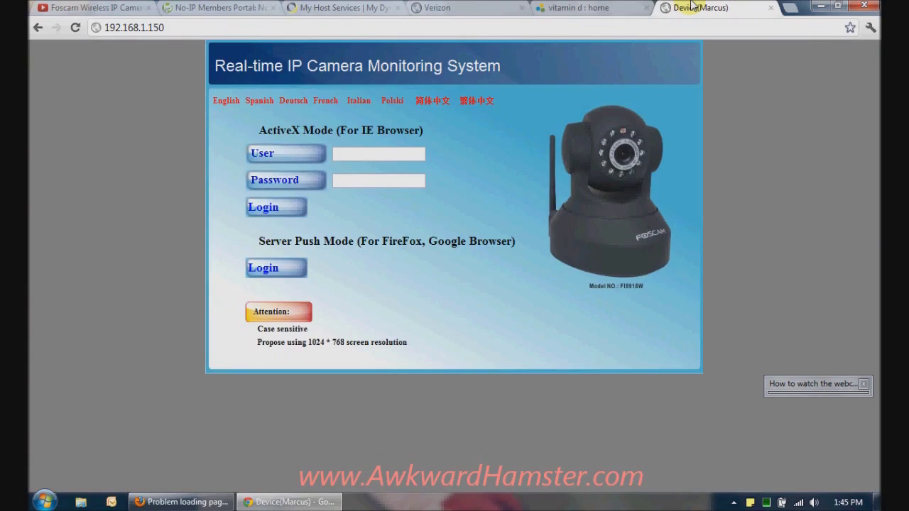
click(170, 26)
click(167, 27)
drag(168, 27, 161, 29)
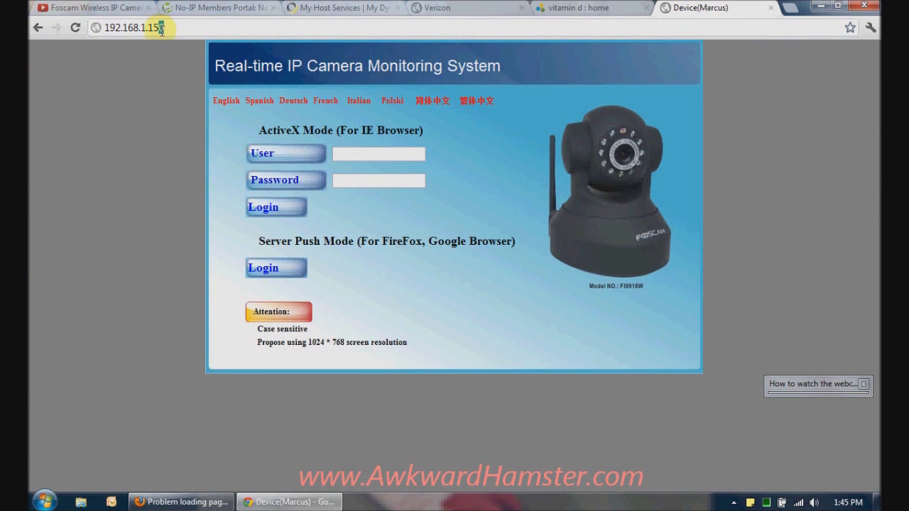
text(4)
key(Return)
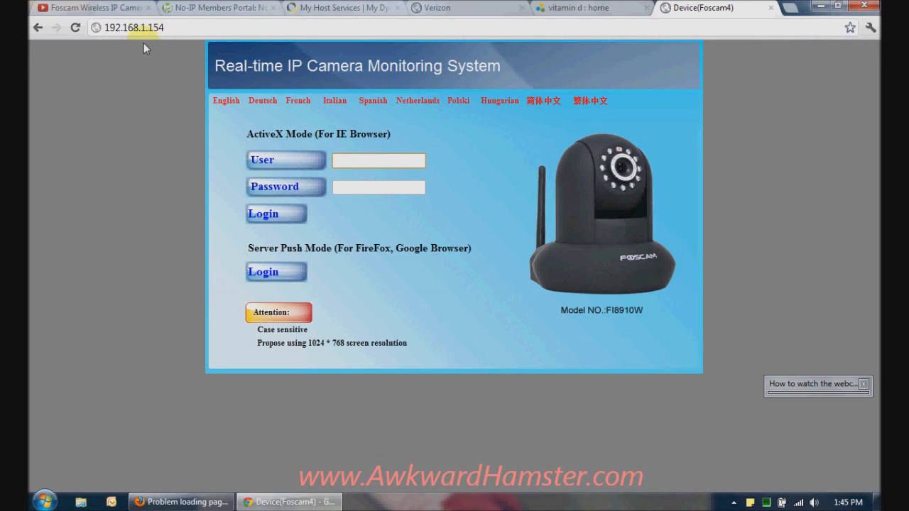
Log in with Server Push Mode and open Device Management's Basic Network Settings
click(275, 273)
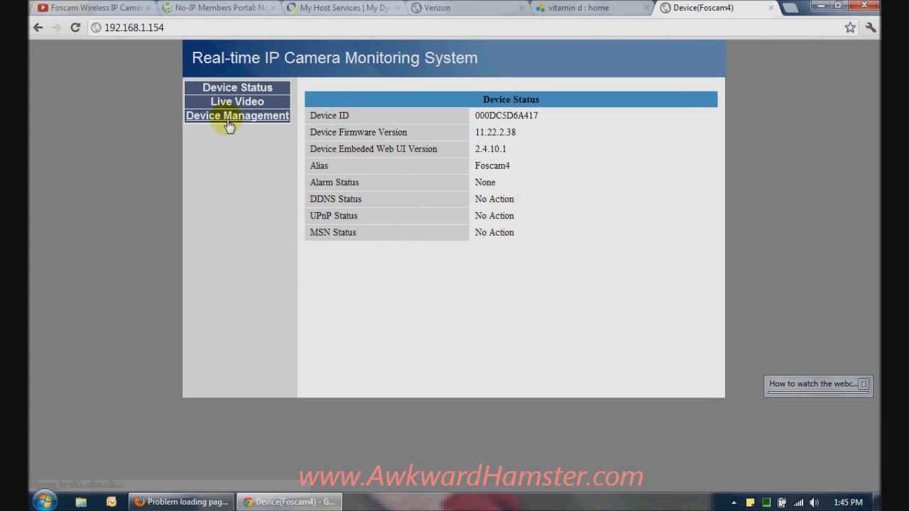
click(219, 125)
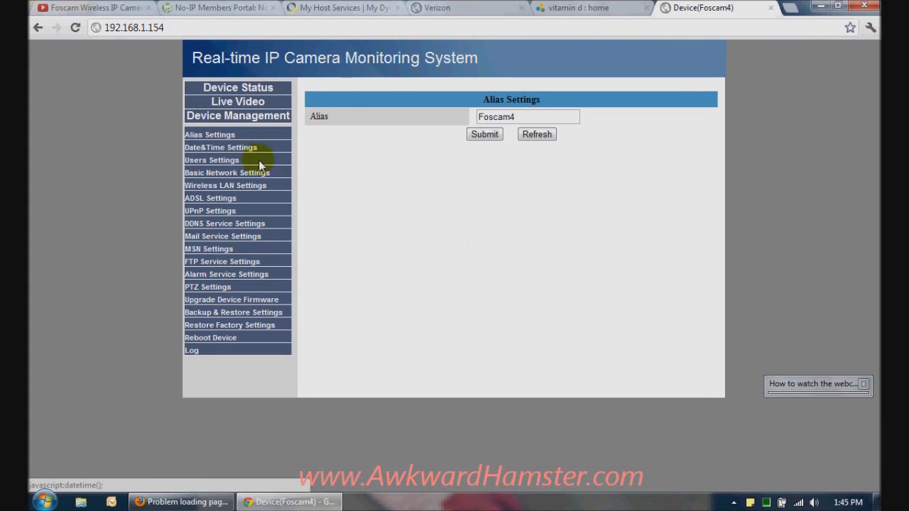
click(198, 174)
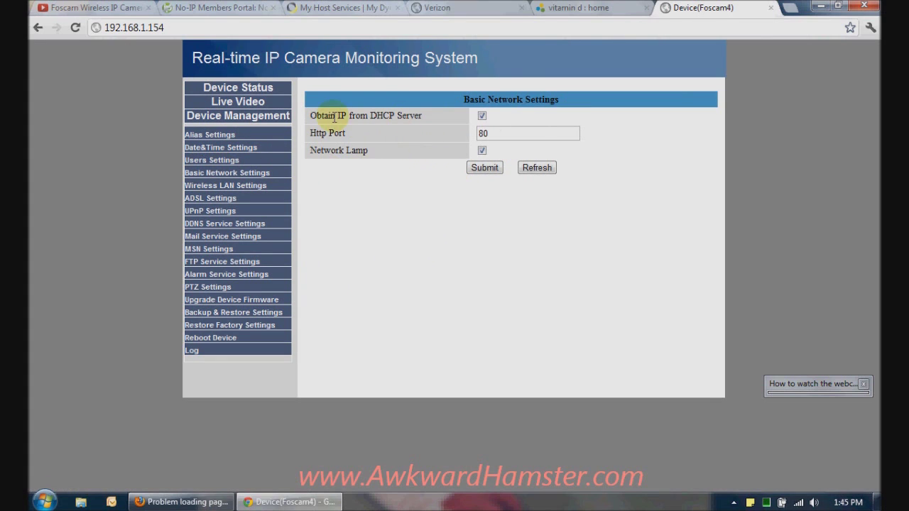
mouse_move(316, 119)
mouse_down()
mouse_move(401, 118)
mouse_move(305, 119)
mouse_up()
click(415, 118)
click(338, 121)
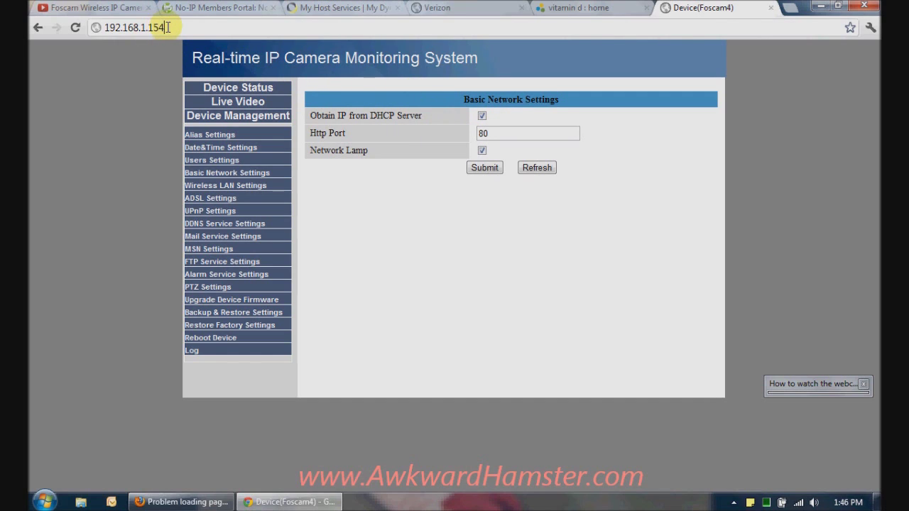
drag(165, 29, 97, 30)
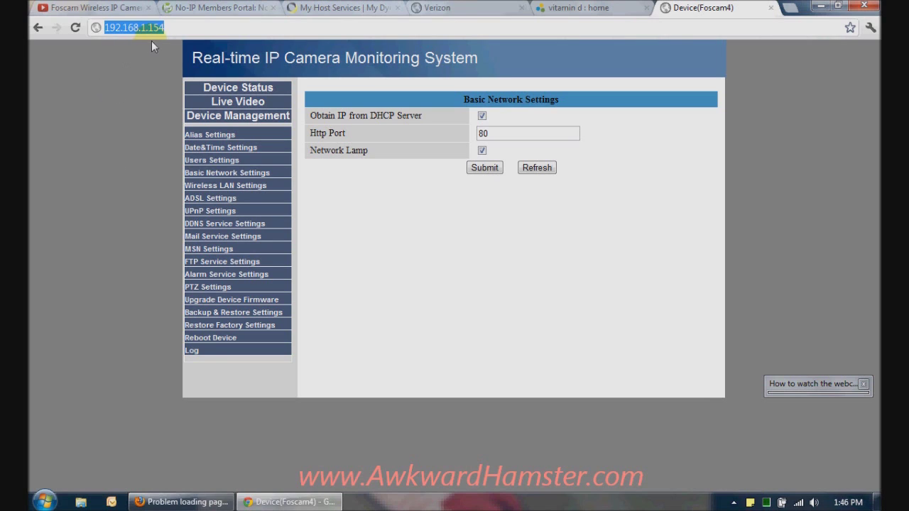
click(163, 27)
drag(164, 27, 103, 27)
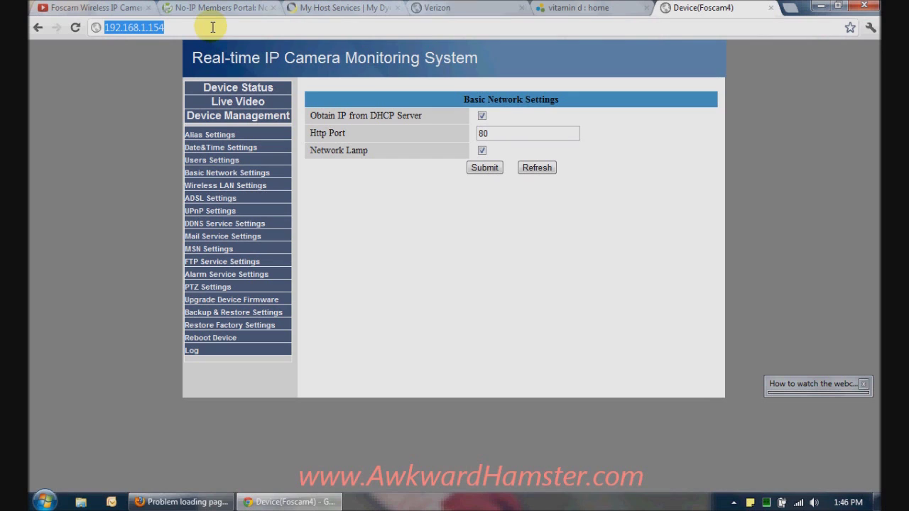
click(482, 117)
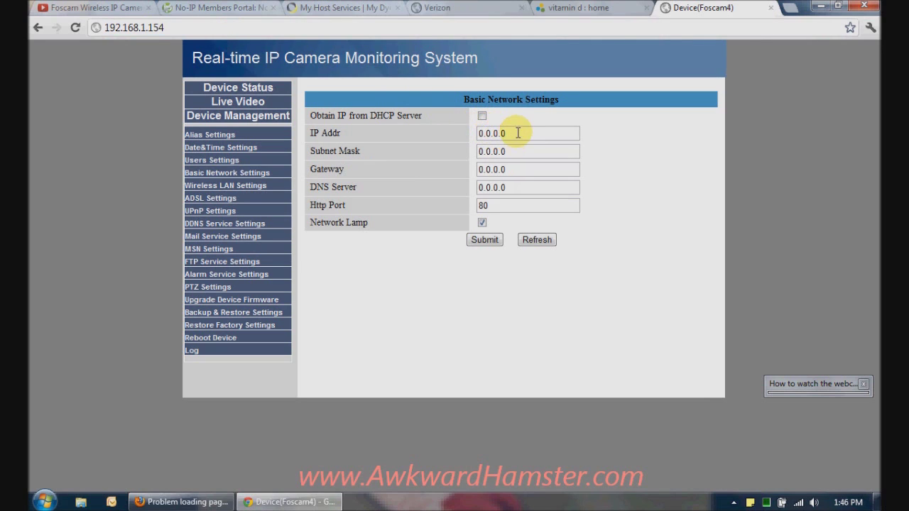
Enter static IP 192.168.1.154 with subnet mask 255.255.255.0
drag(518, 132, 435, 134)
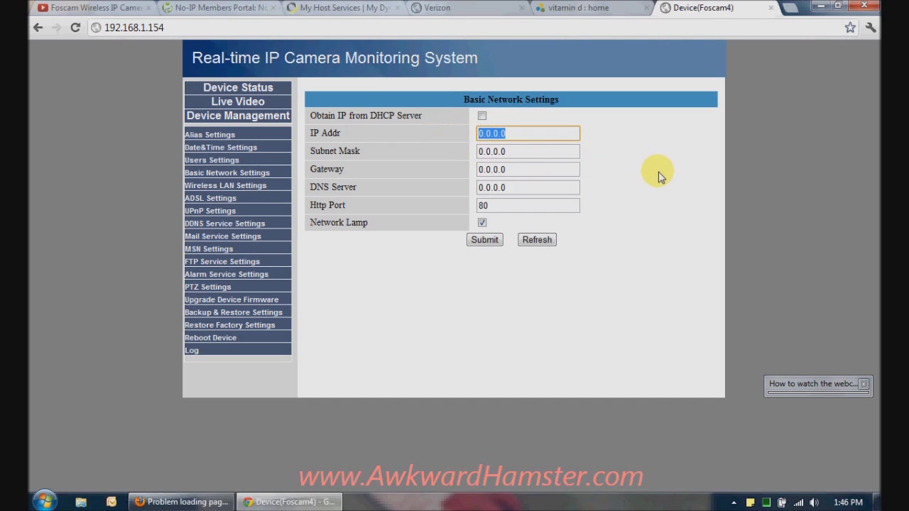
text(192.168.1.154)
key(Tab)
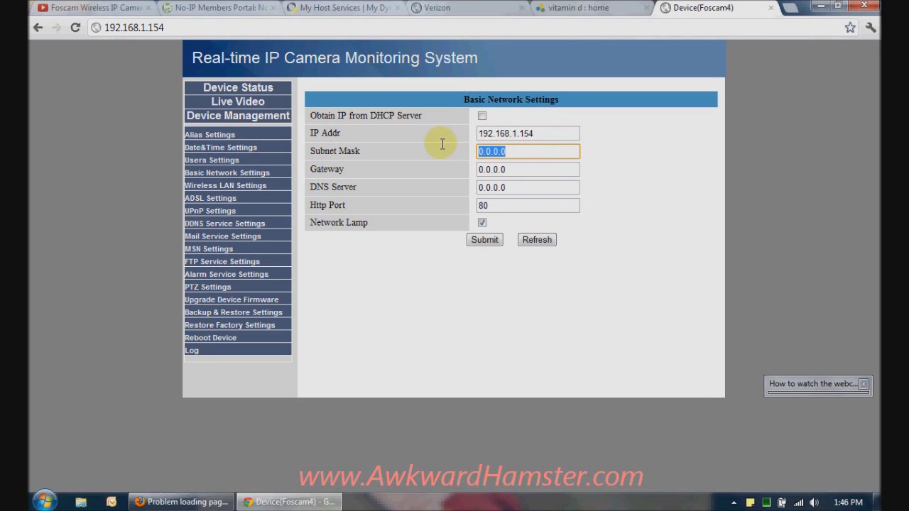
text(255)
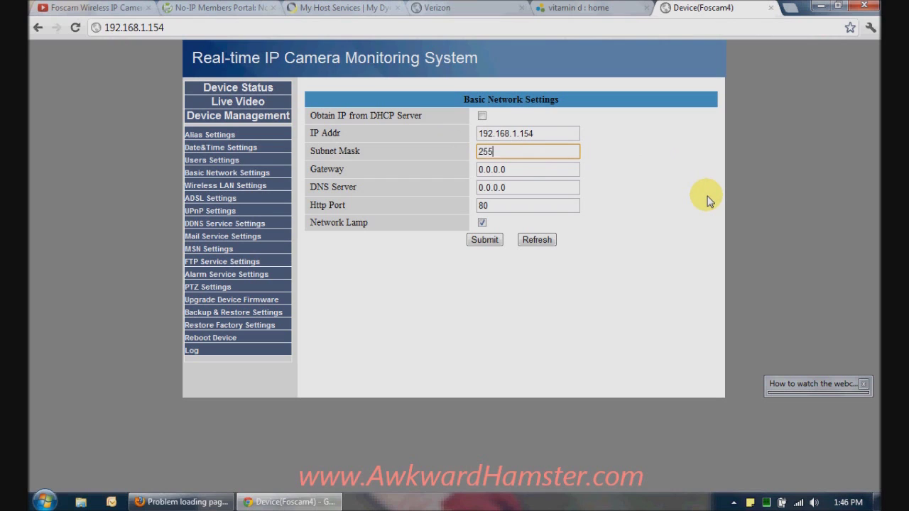
text(.255.255.0)
Set gateway and DNS server to 192.168.1.1, then check the IP and Http Port 80 values
key(Tab)
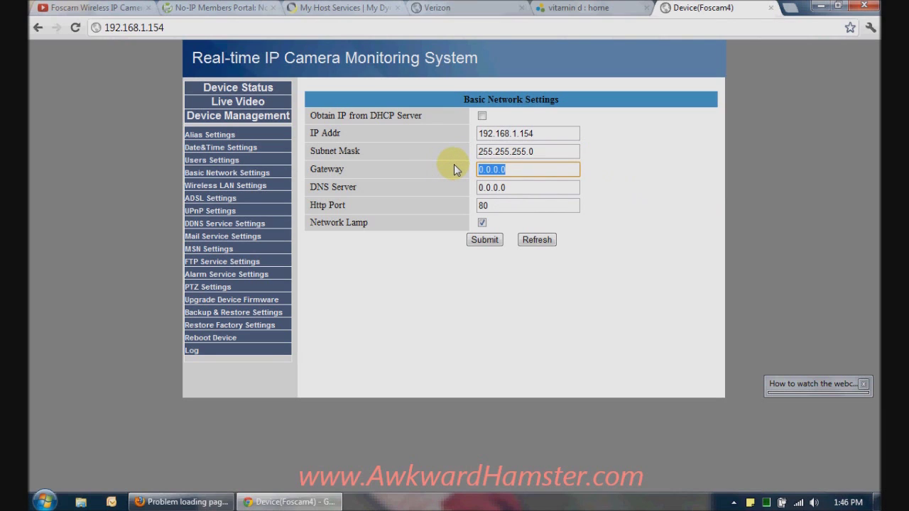
text(198)
key(BackSpace)
text(2.168.1.1)
key(Tab)
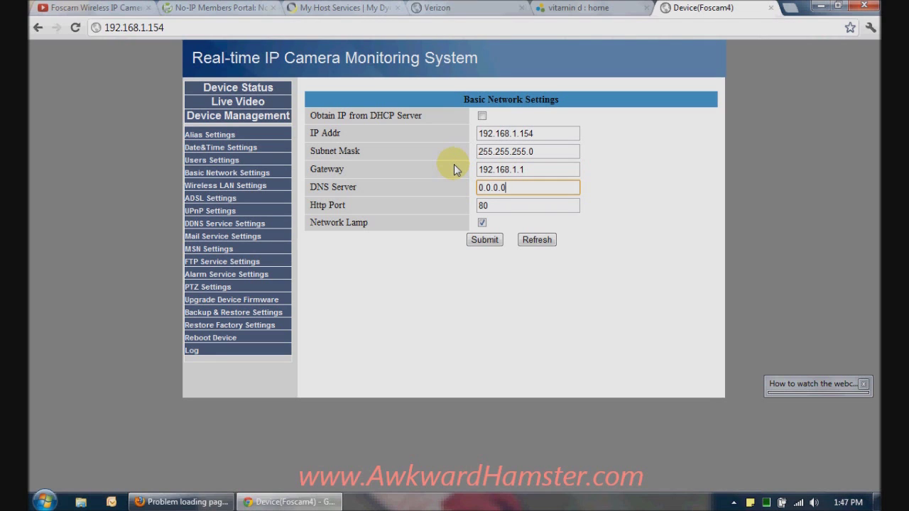
key(BackSpace)
key(BackSpace)
key(BackSpace)
key(BackSpace)
key(BackSpace)
key(BackSpace)
key(BackSpace)
text(192.168.1.1)
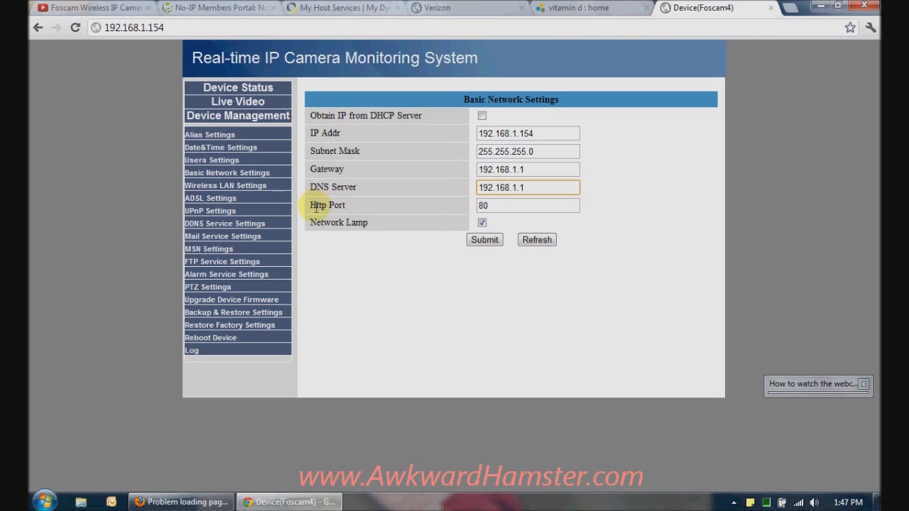
drag(543, 135, 470, 131)
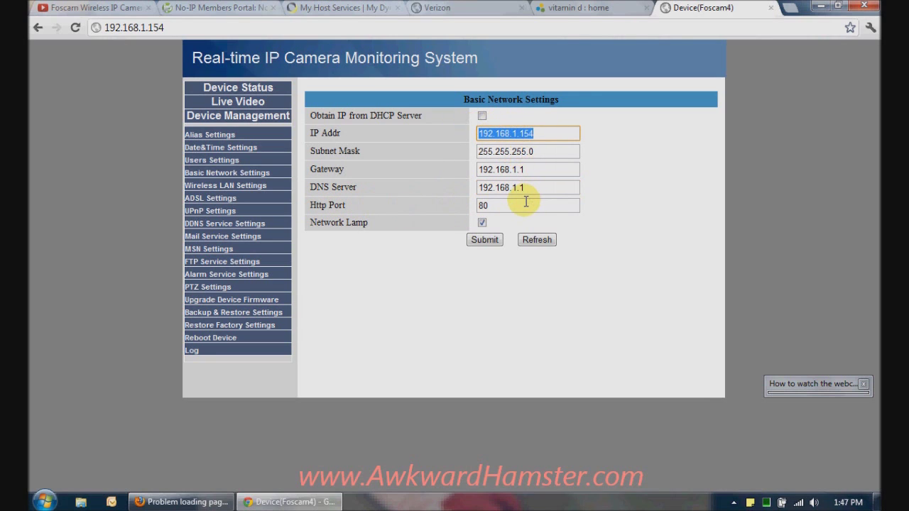
drag(521, 205, 456, 200)
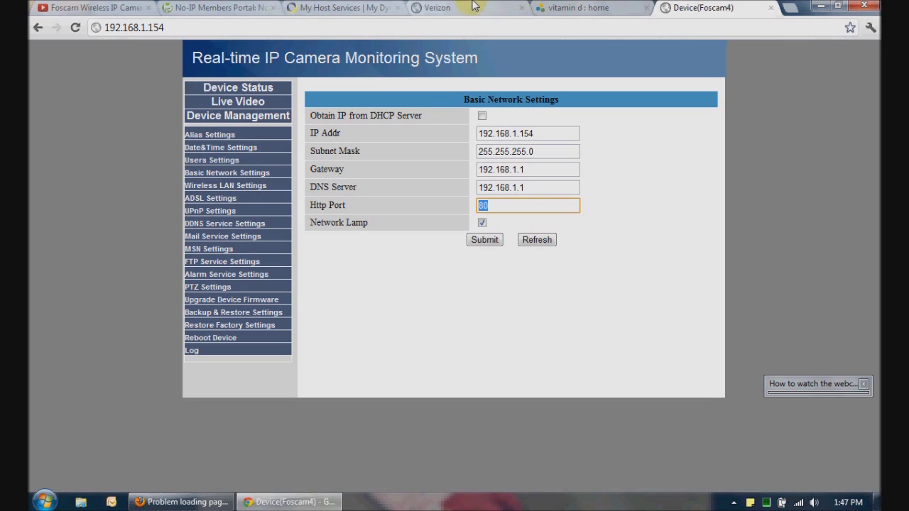
Compare the camera's new IP with the old 192.168.1.150 rule on the router's port forwarding page
click(544, 134)
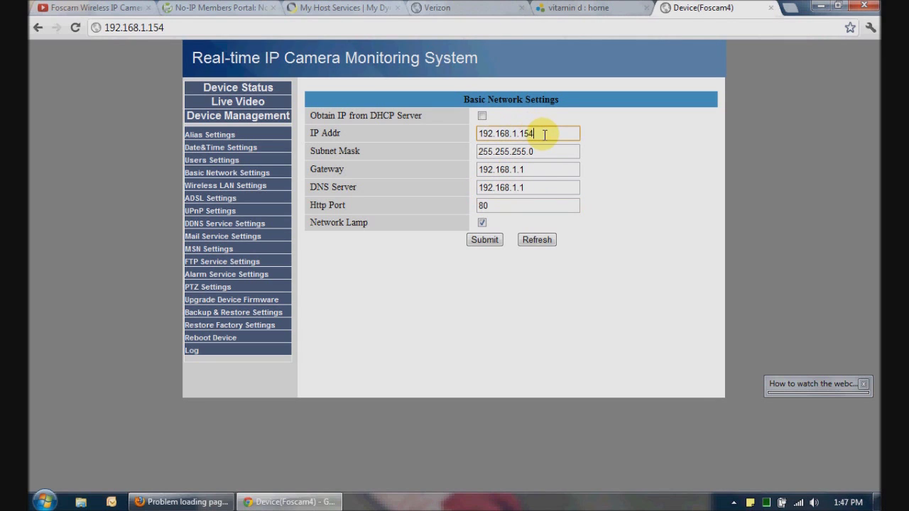
drag(544, 134, 444, 133)
click(540, 134)
click(457, 8)
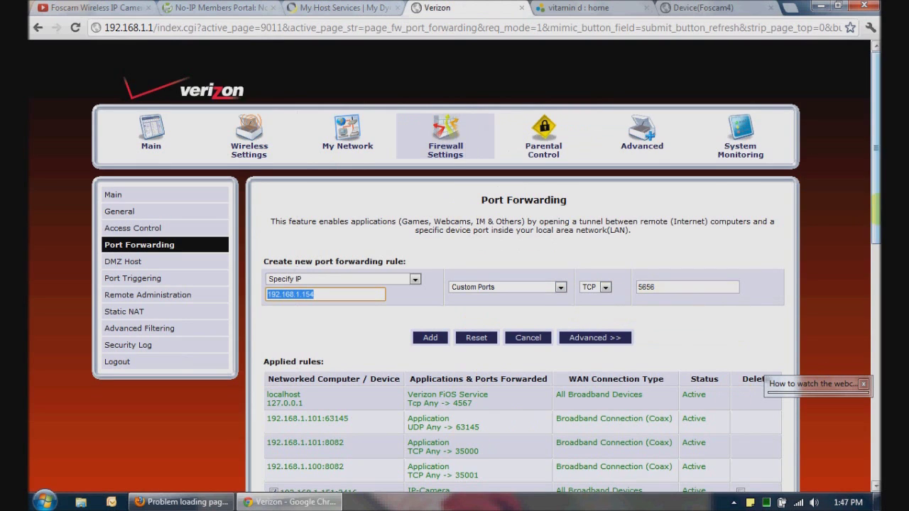
scroll(365, 385, down, 1)
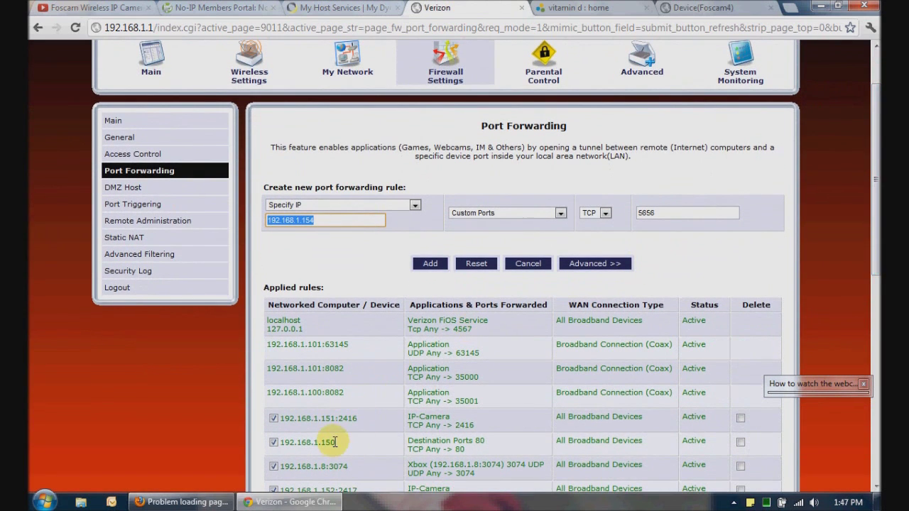
drag(335, 441, 274, 443)
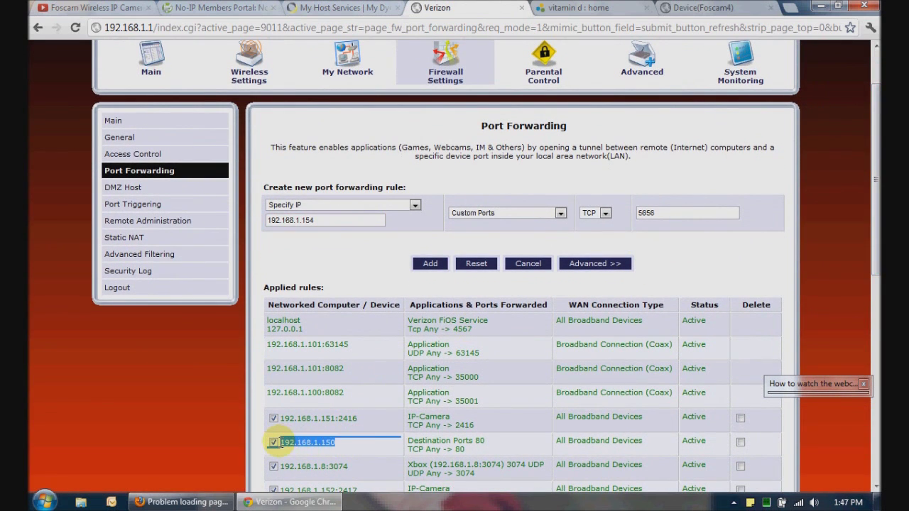
click(367, 444)
click(727, 11)
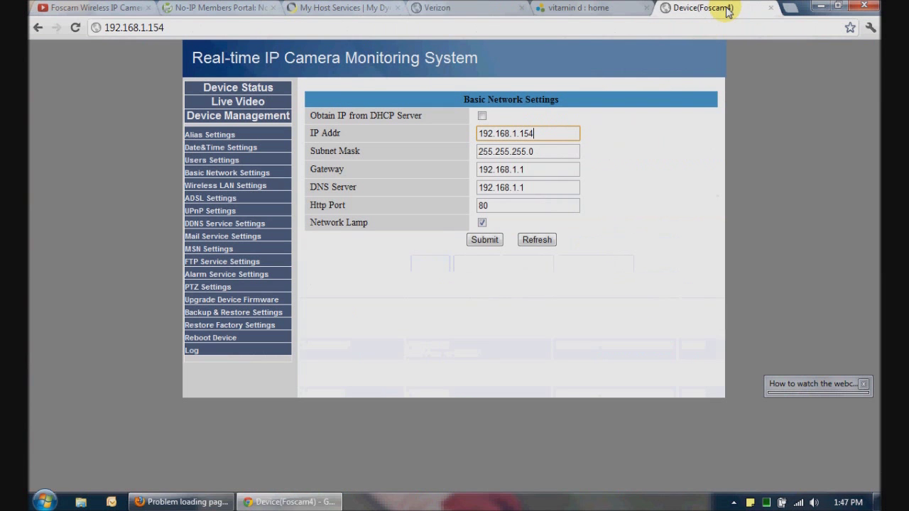
Change the camera's Http Port from 80 to 5656 and submit it
click(638, 192)
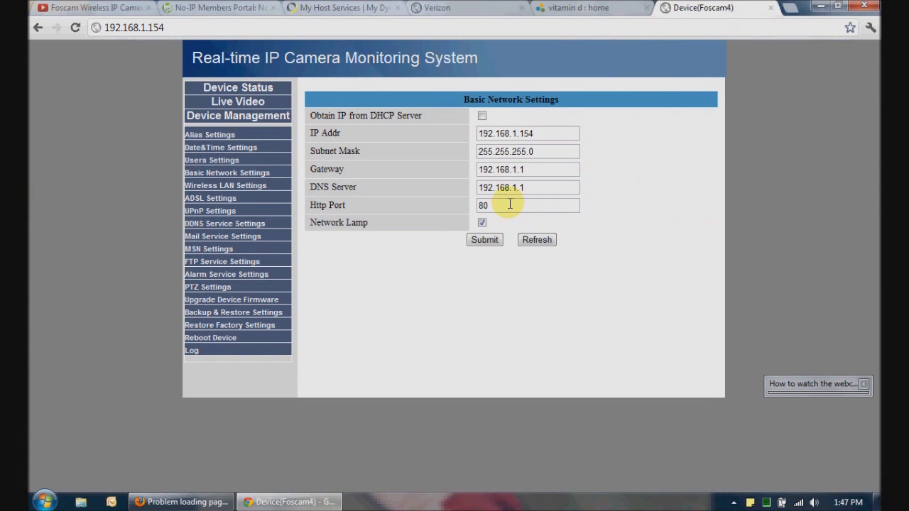
drag(509, 205, 414, 201)
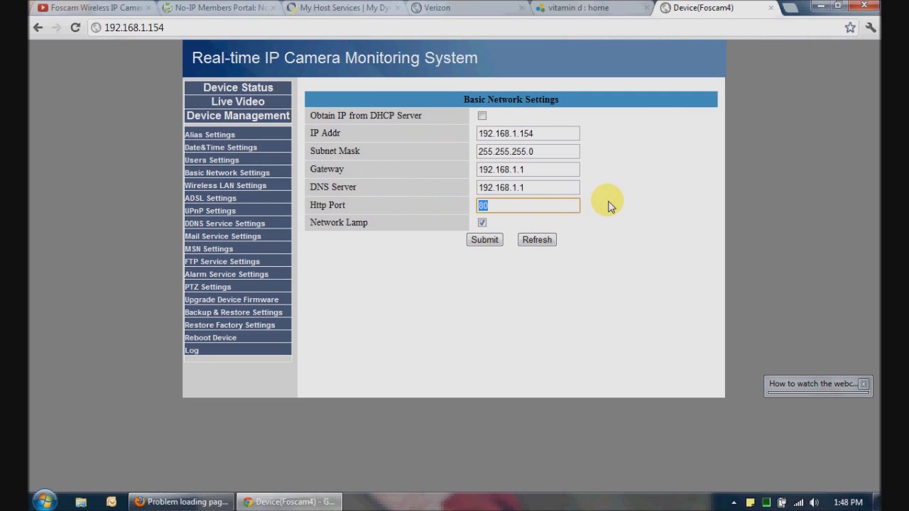
text(5656)
click(484, 240)
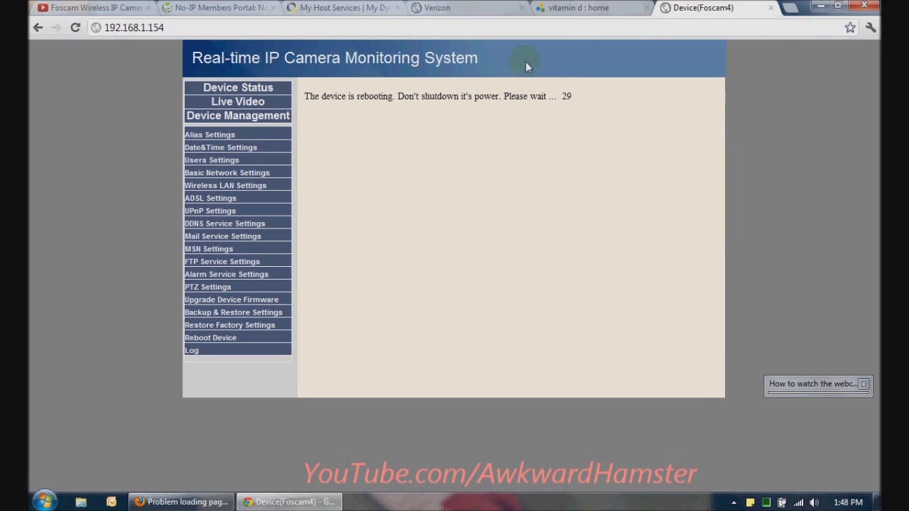
click(458, 7)
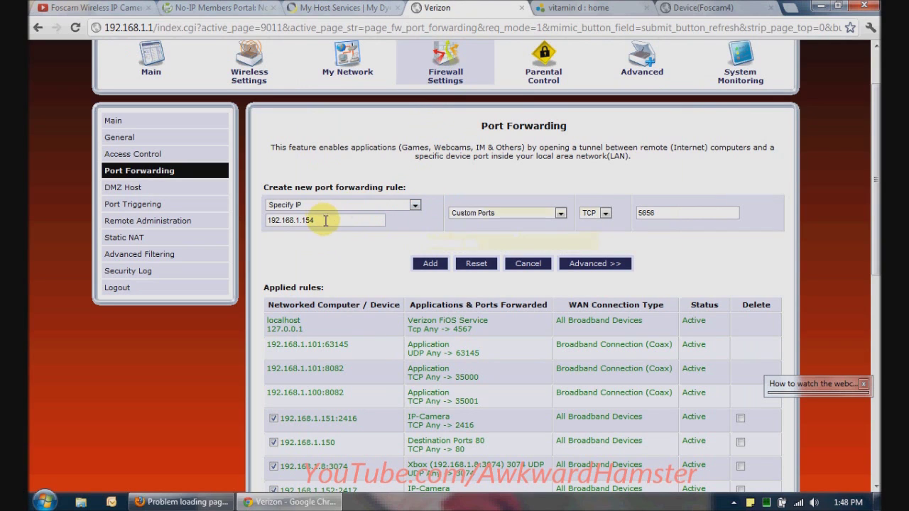
Keep Specify IP 192.168.1.154 with custom TCP port 5656 and add the forwarding rule
mouse_move(368, 204)
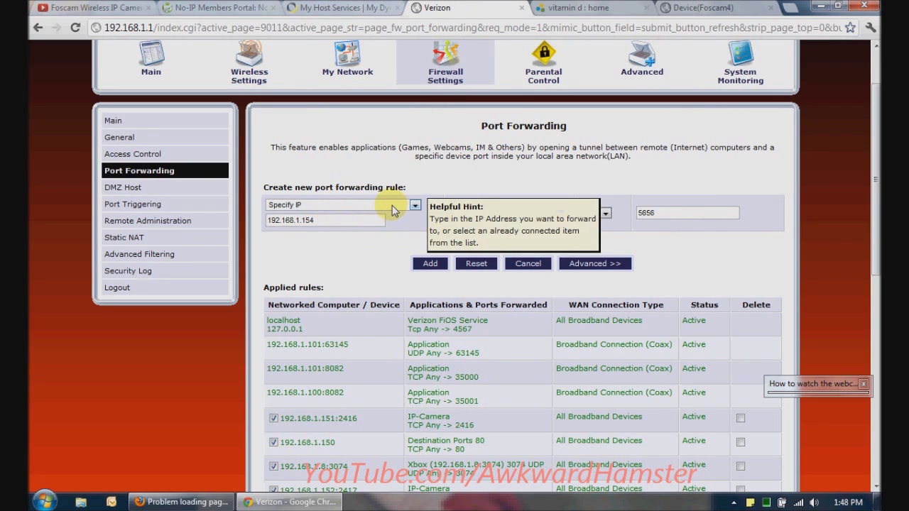
click(392, 205)
click(372, 225)
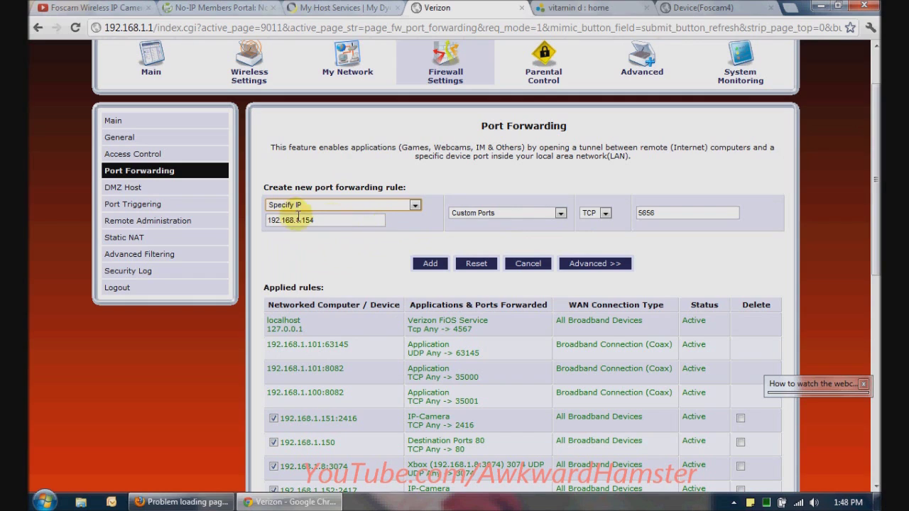
click(334, 220)
drag(335, 220, 264, 220)
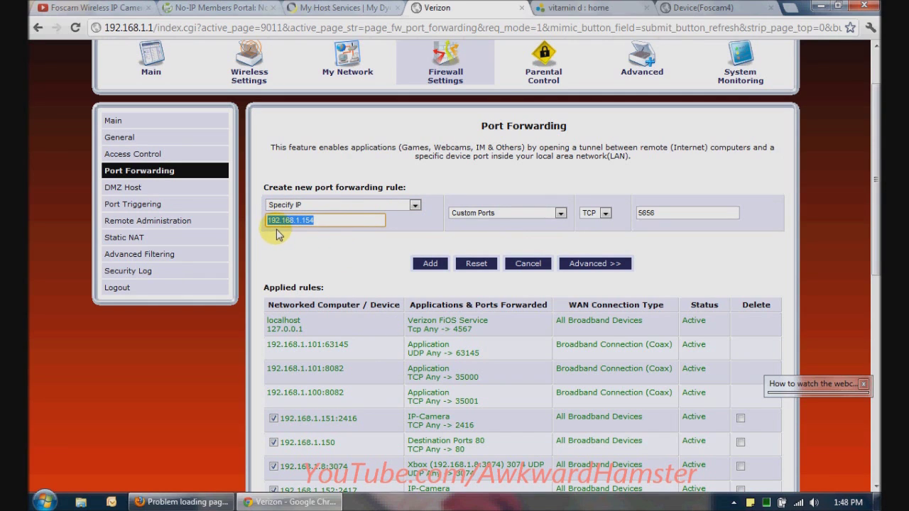
click(306, 239)
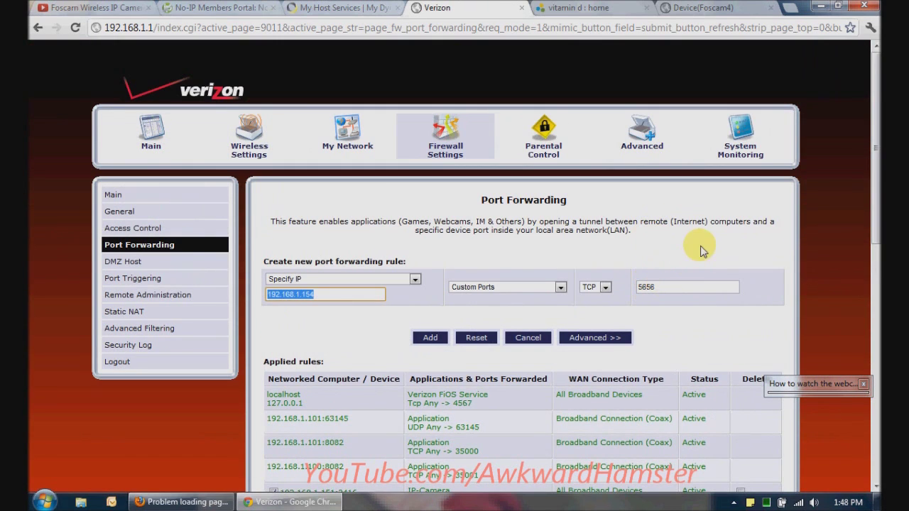
drag(878, 150, 877, 157)
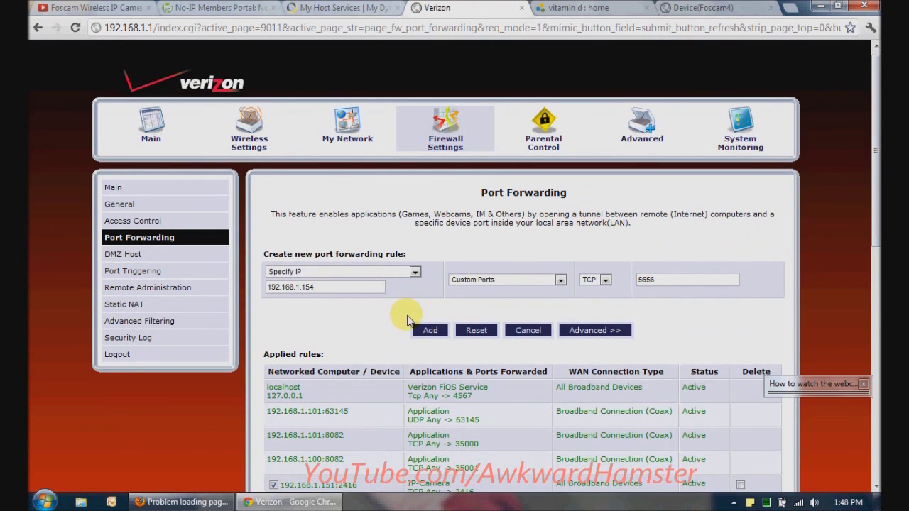
click(428, 331)
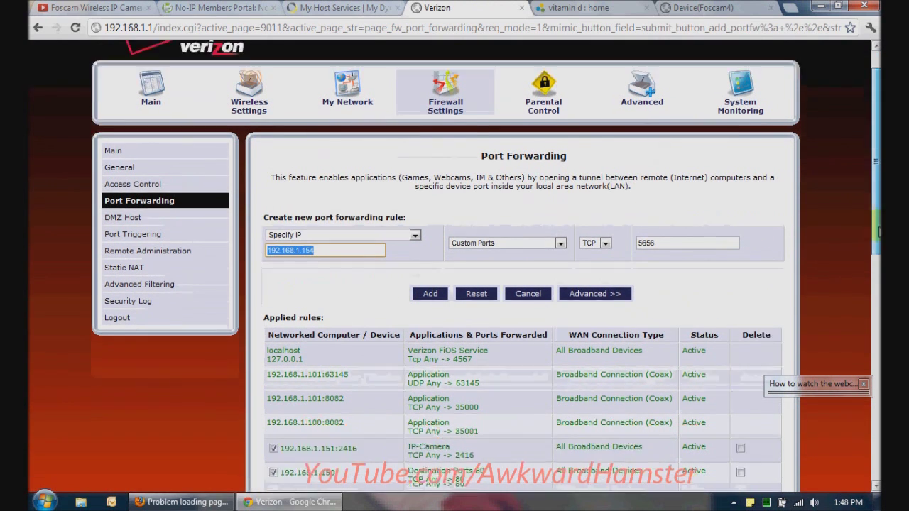
scroll(586, 348, down, 5)
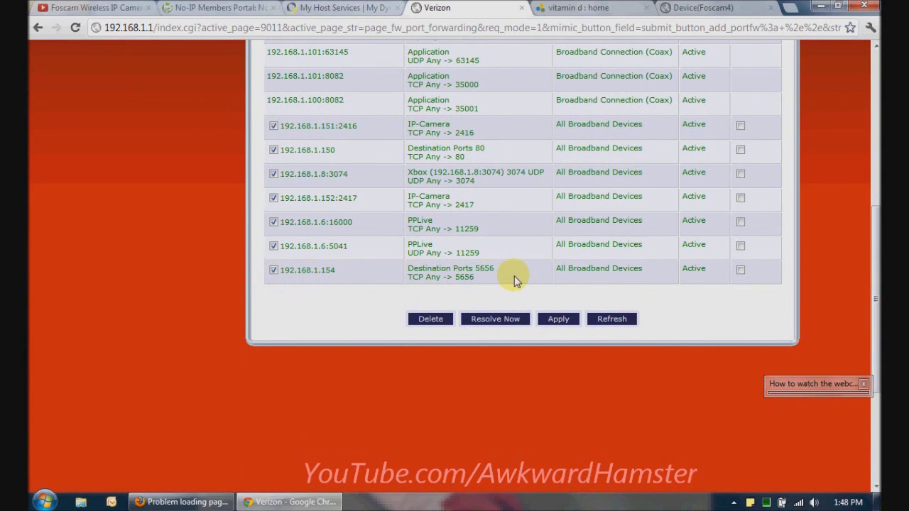
click(696, 9)
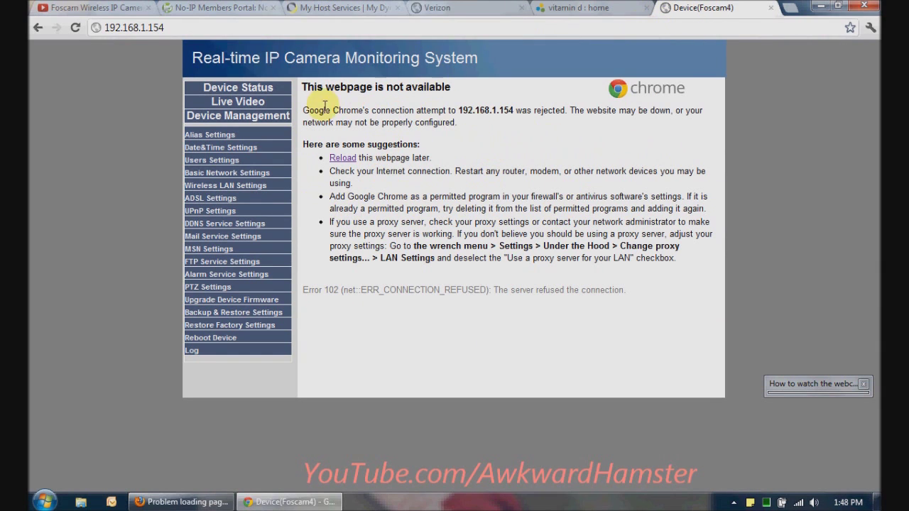
Load the camera's login page at 192.168.1.154:5656
click(184, 28)
click(183, 29)
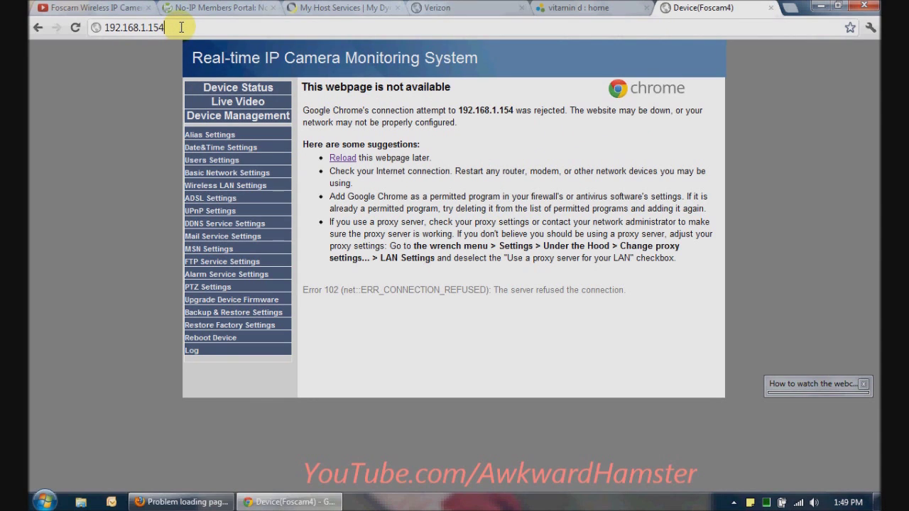
text(:)
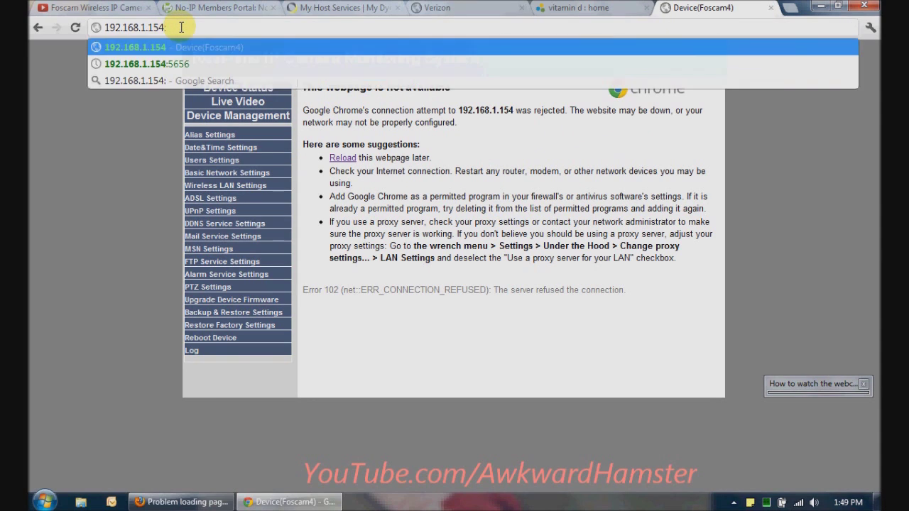
text(5656)
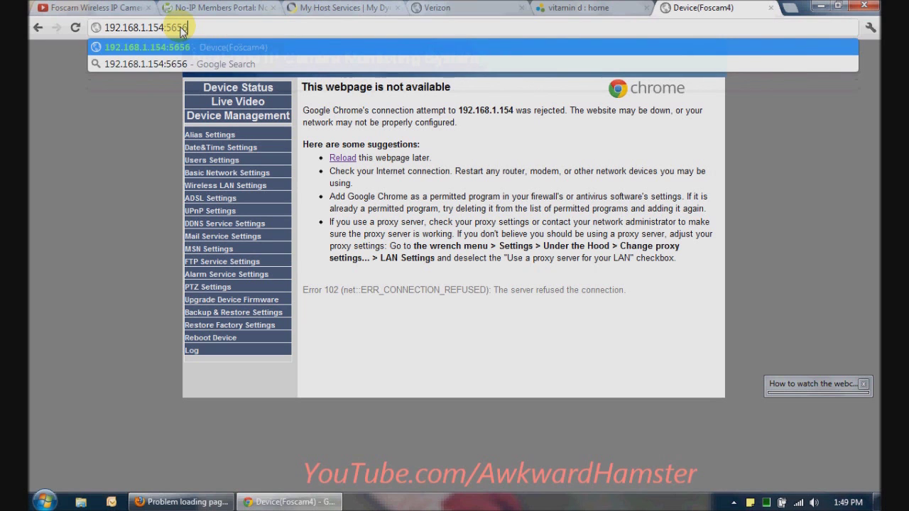
key(Return)
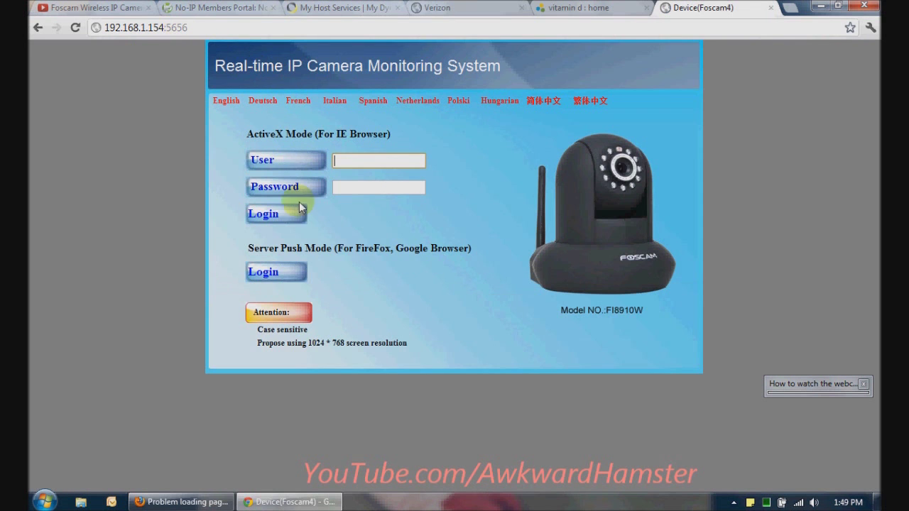
click(174, 506)
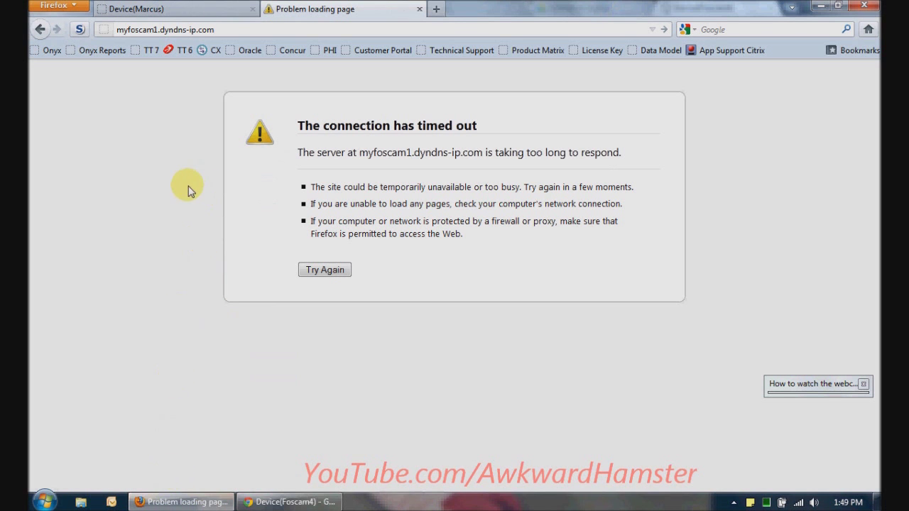
Retry myfoscam1.dyndns-ip.com, then load it on port 5656
click(239, 29)
key(Return)
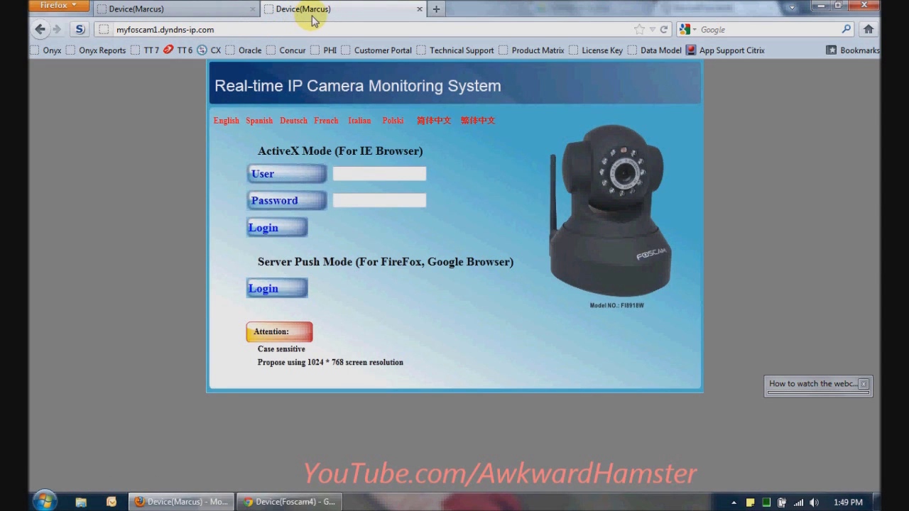
click(264, 27)
click(264, 27)
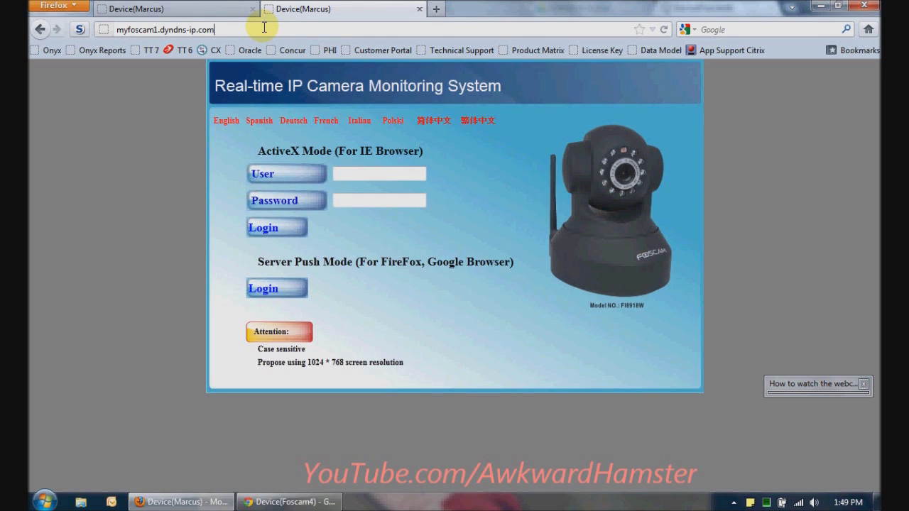
text(:5656)
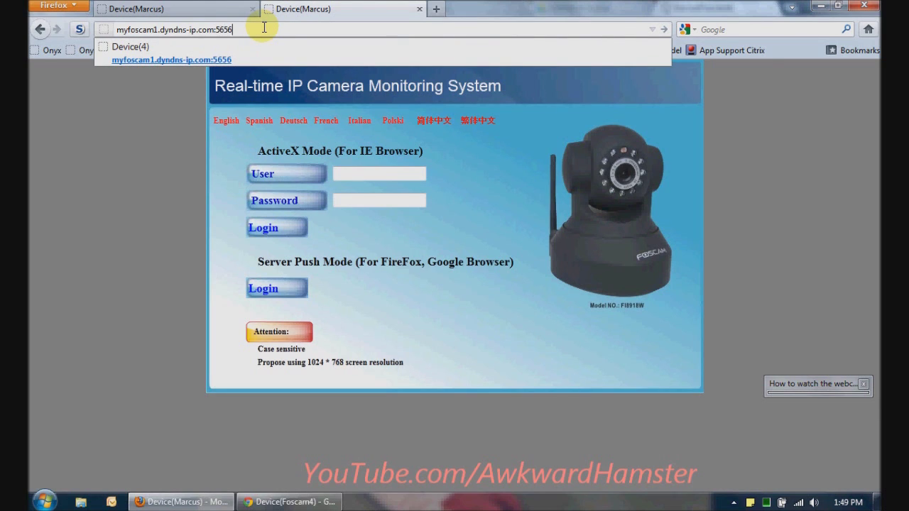
key(Return)
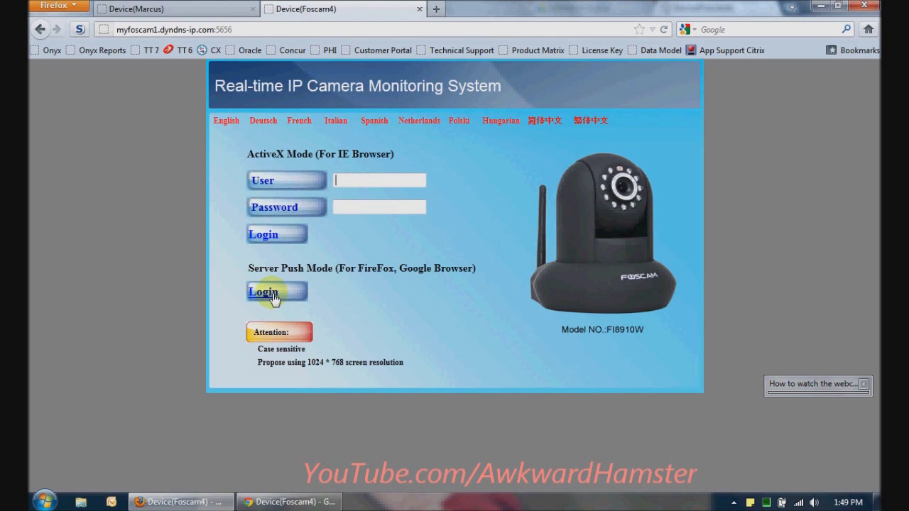
Log in with Server Push Mode and show the camera's live video
click(274, 297)
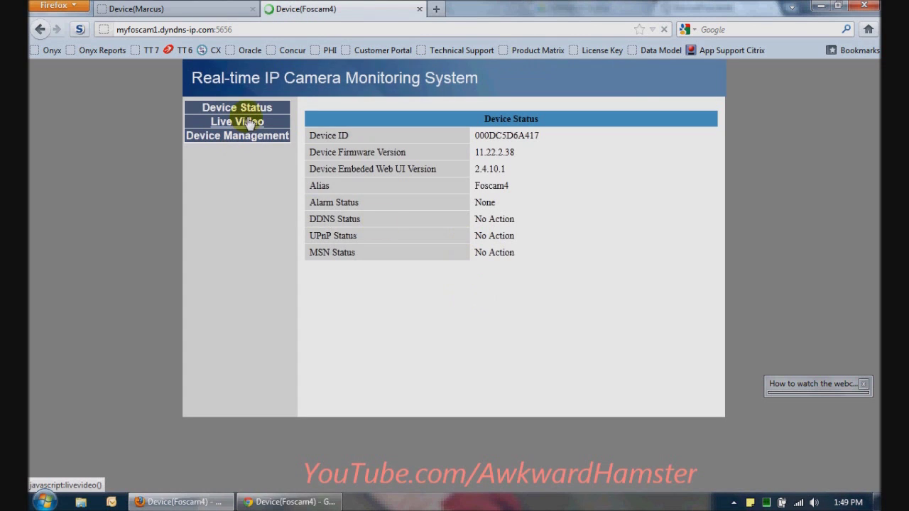
click(250, 124)
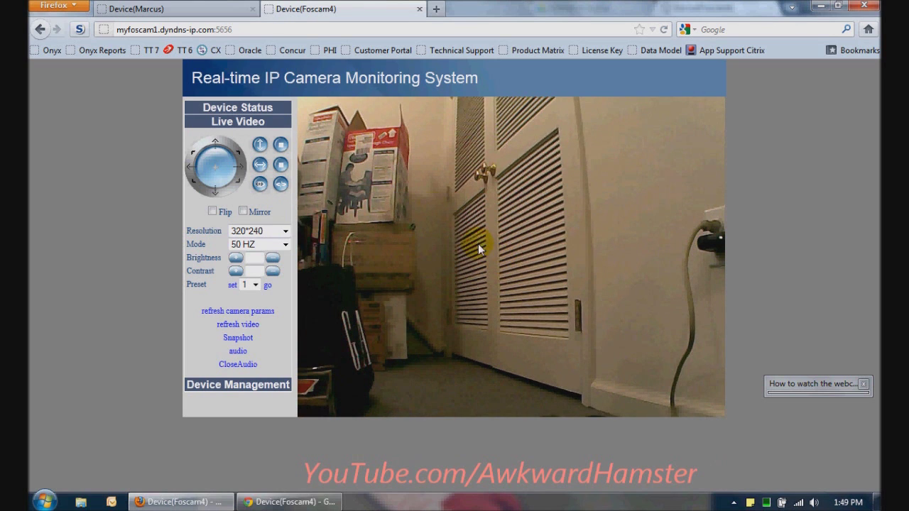
click(288, 502)
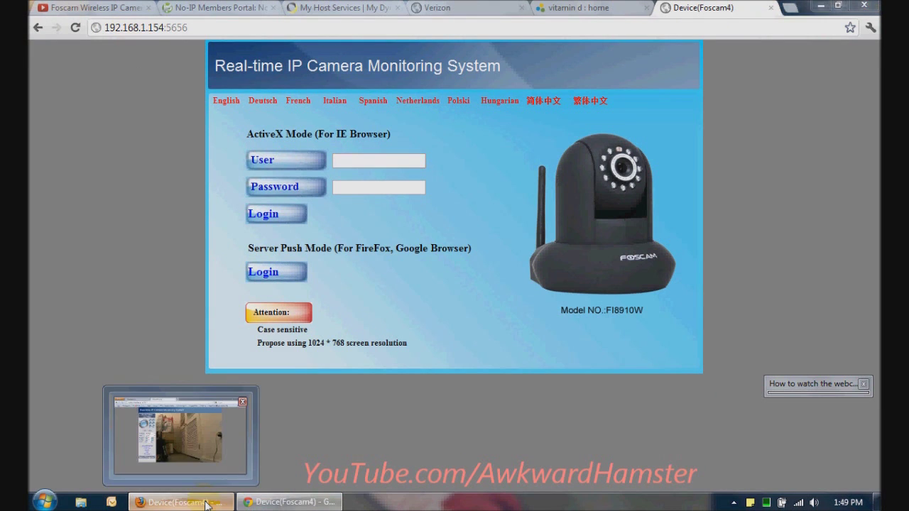
click(181, 502)
click(250, 29)
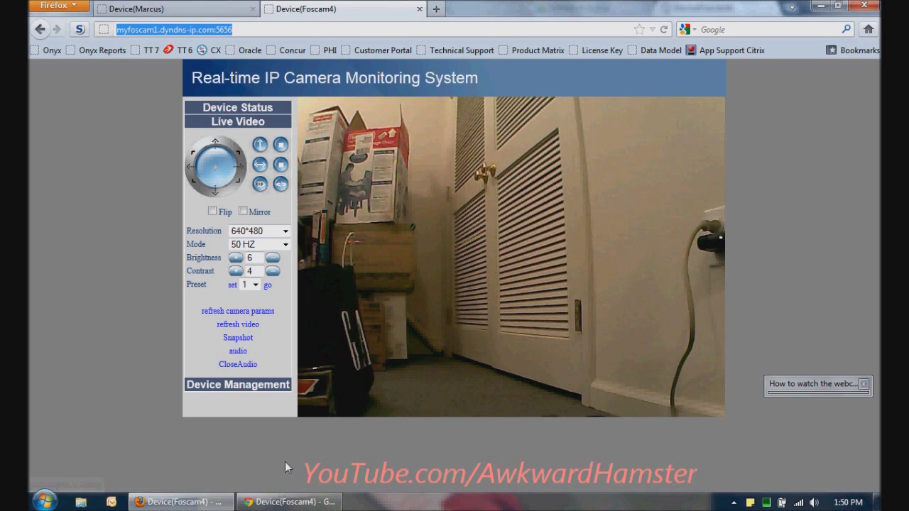
click(114, 106)
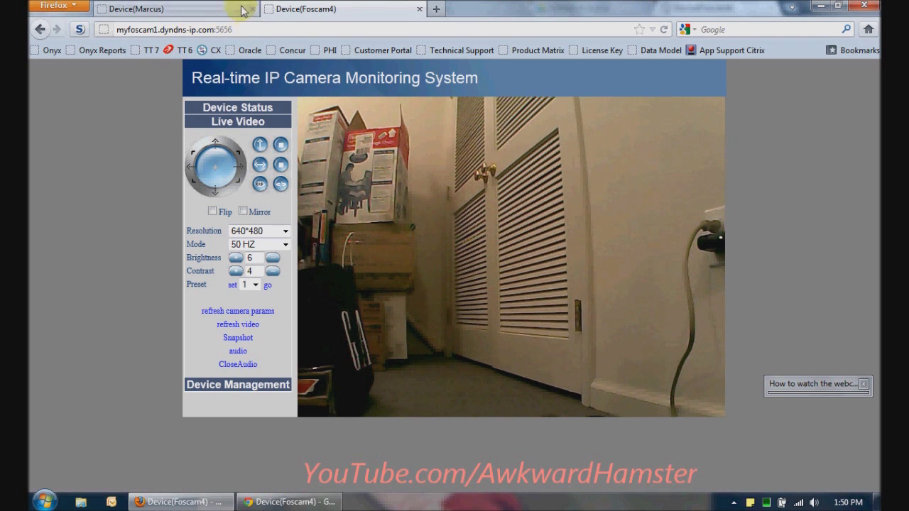
Check the other camera's mytestcam.servebeer.com address, then return to the Foscam4 live video tab
click(193, 7)
click(171, 122)
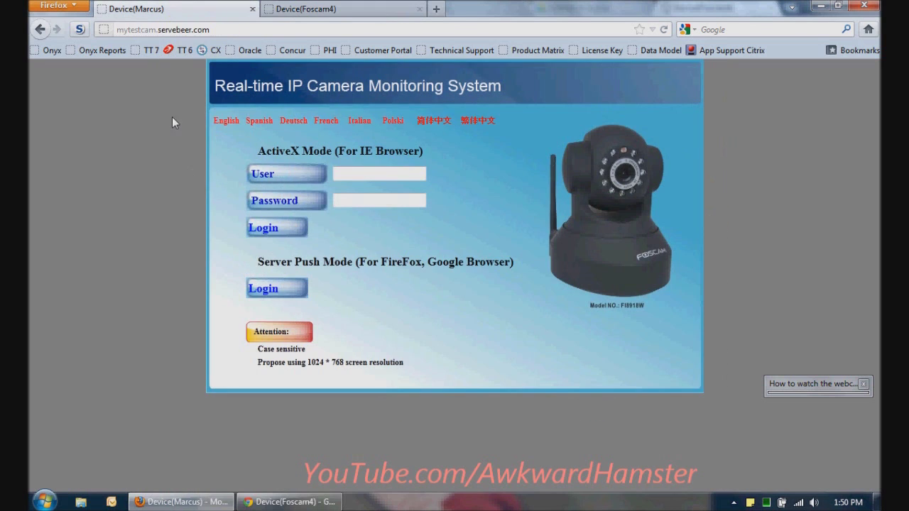
click(259, 28)
click(258, 28)
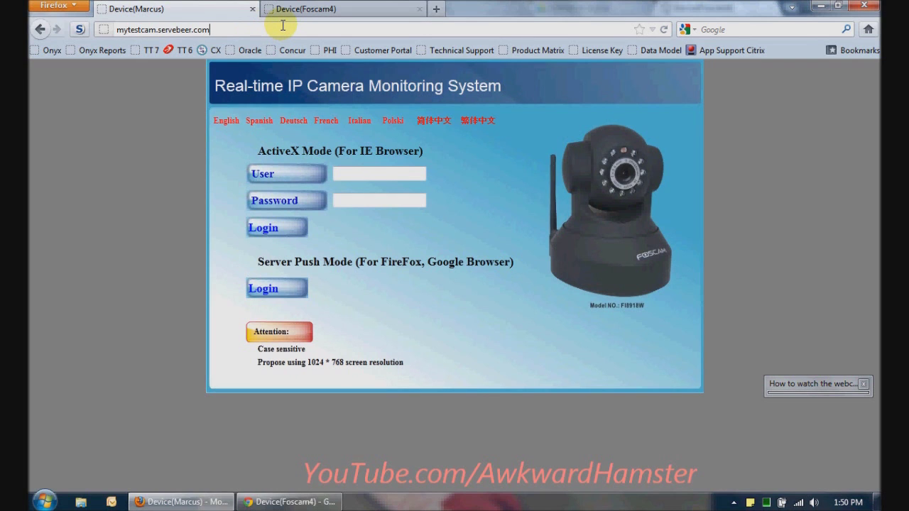
click(291, 8)
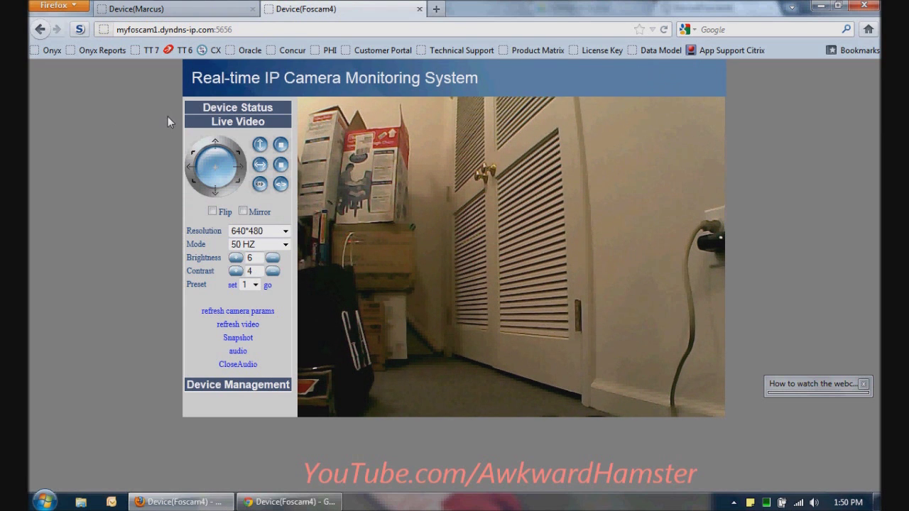
mouse_move(289, 506)
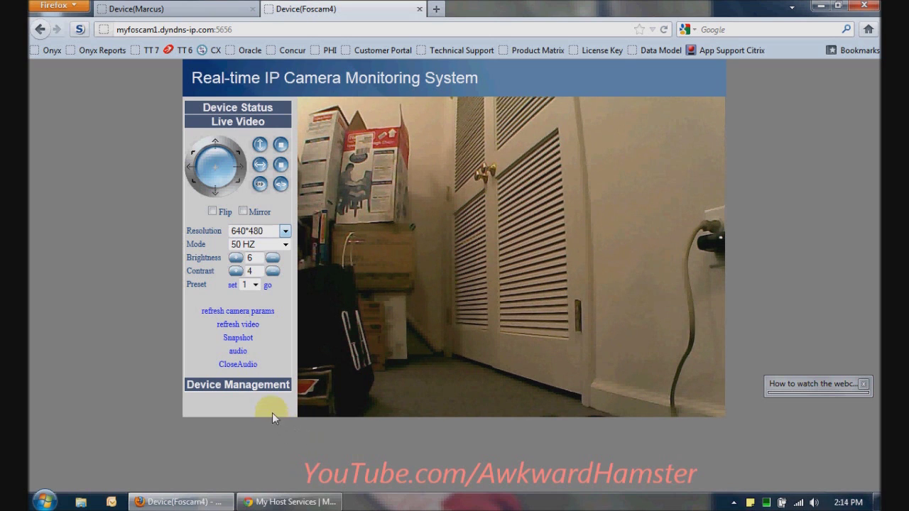
Open the camera's DDNS Service Settings and choose DynDns.org(dyndns) as the provider
click(274, 385)
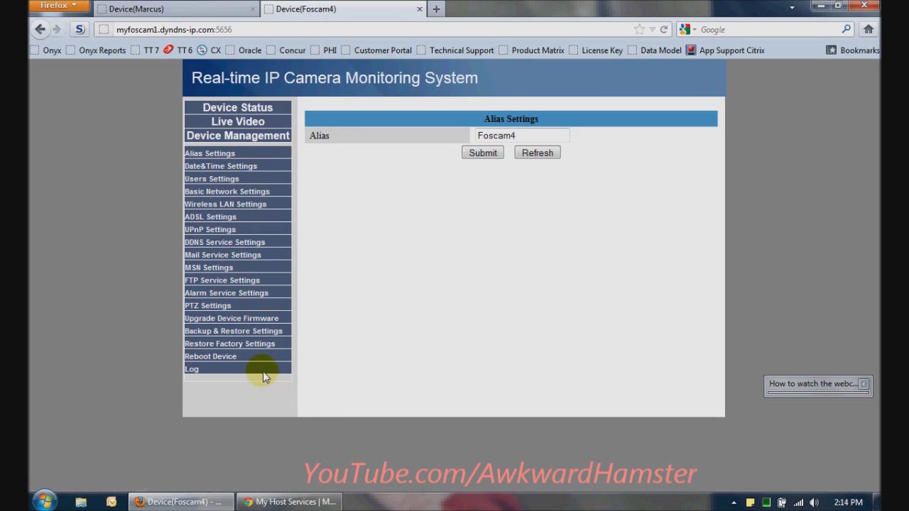
click(276, 500)
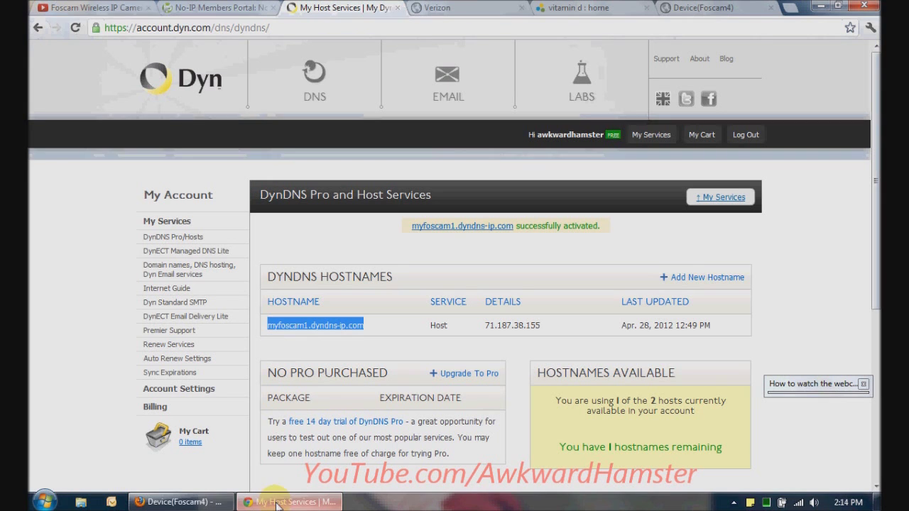
click(216, 7)
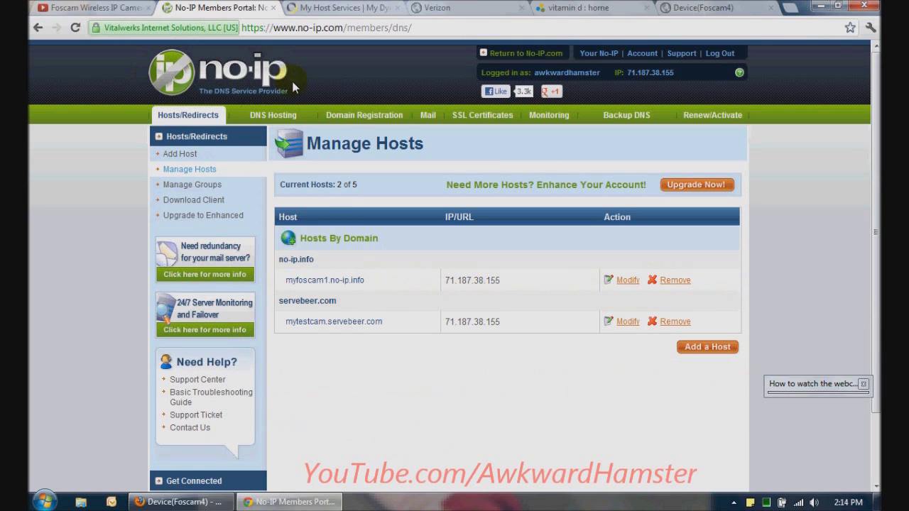
click(343, 7)
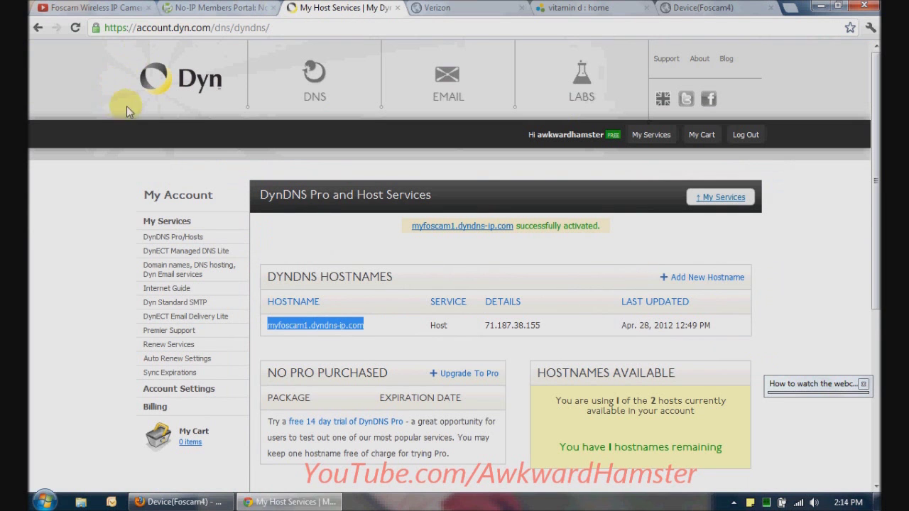
click(300, 236)
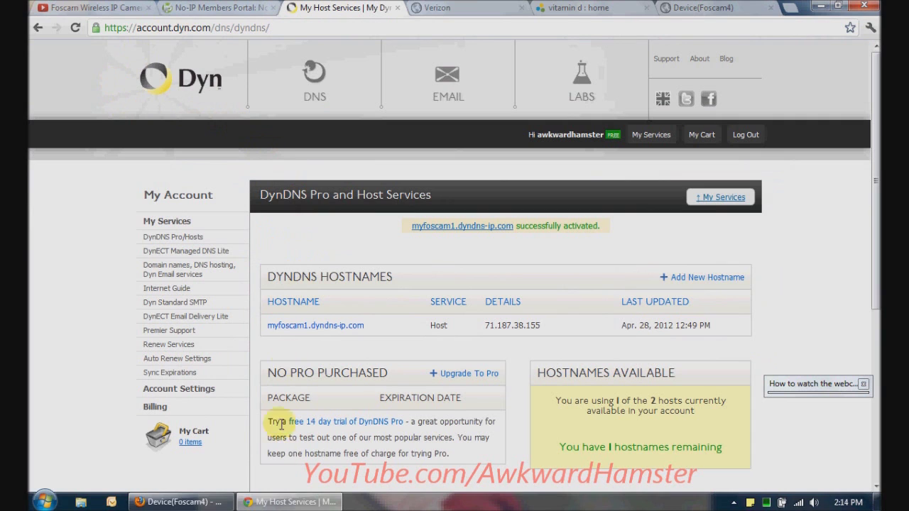
click(207, 506)
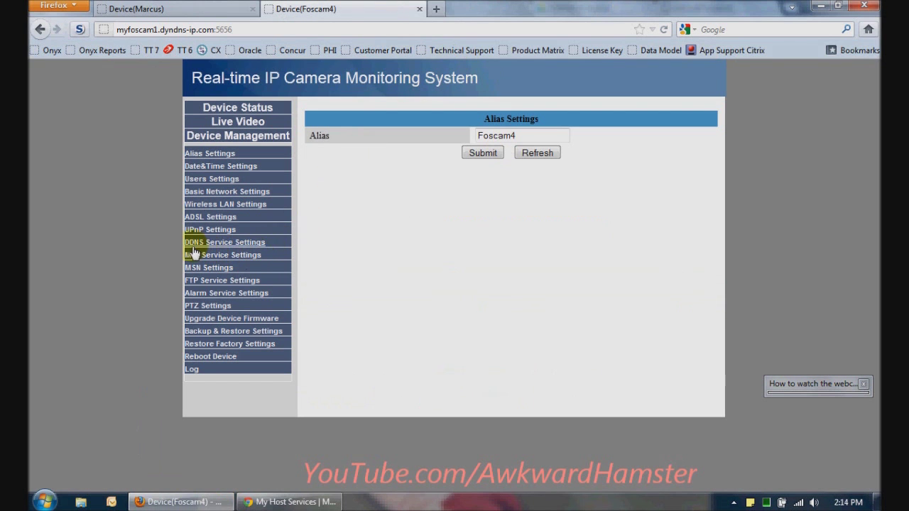
click(217, 243)
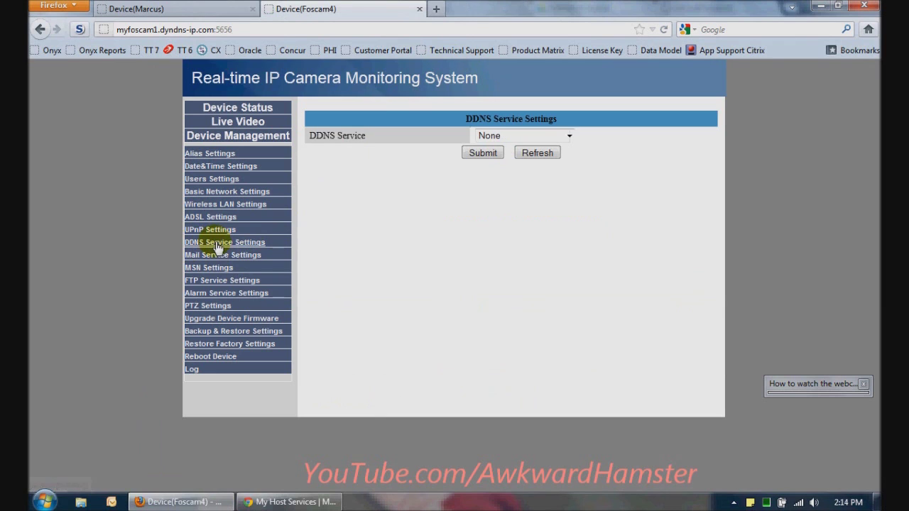
click(557, 136)
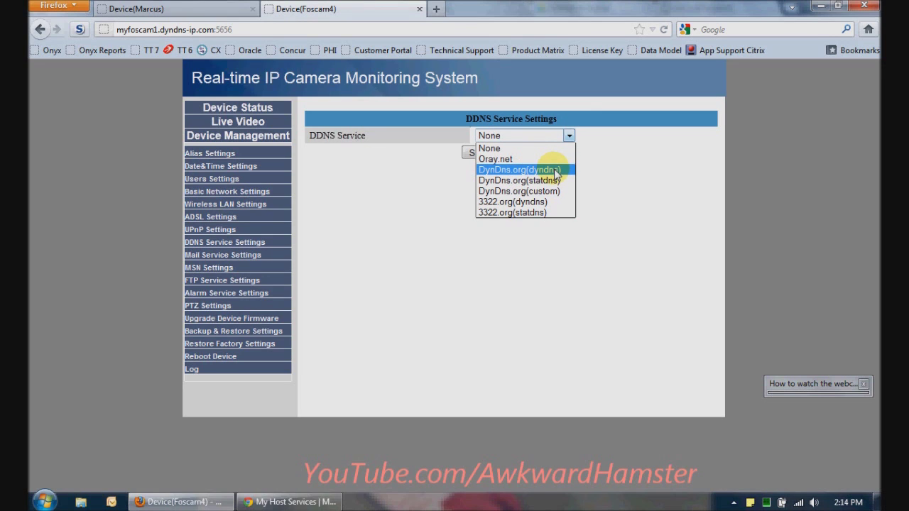
click(556, 170)
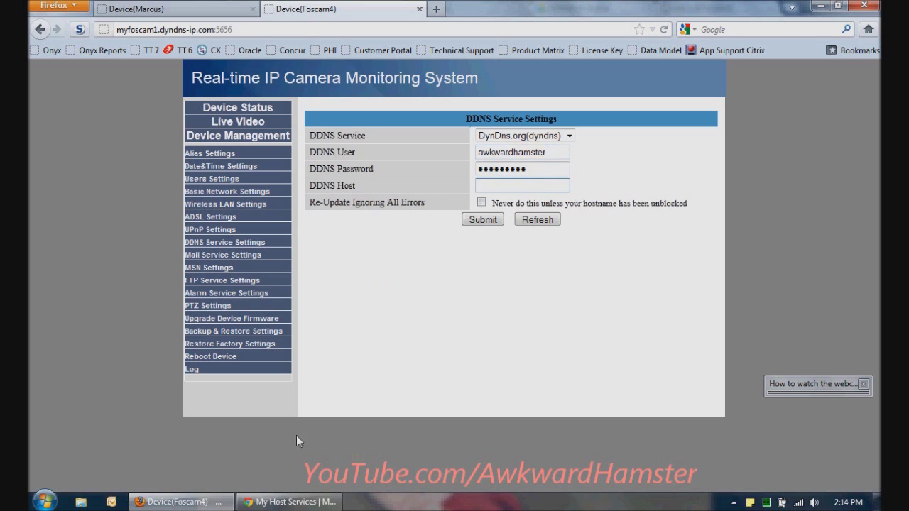
Copy myfoscam1.dyndns-ip.com from Dyn into DDNS Host and submit, rebooting the camera
click(273, 501)
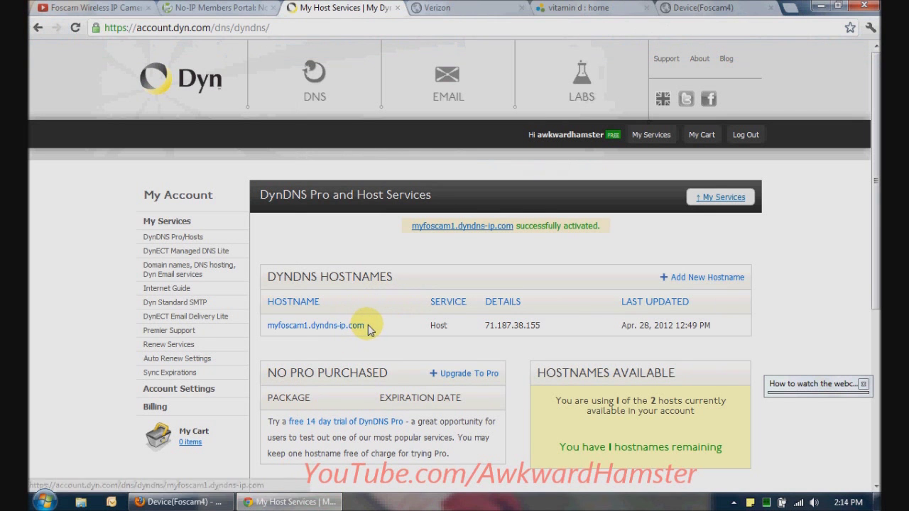
drag(364, 325, 263, 324)
right_click(329, 330)
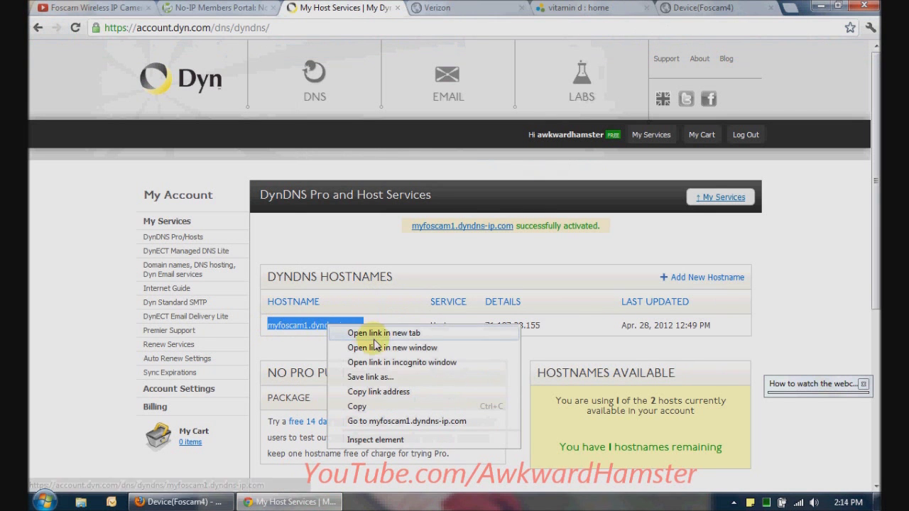
click(377, 404)
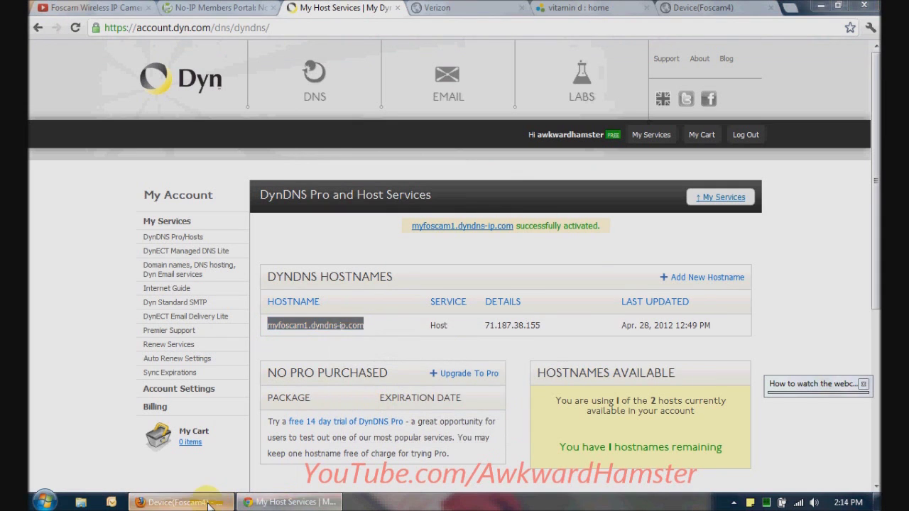
click(178, 501)
right_click(531, 186)
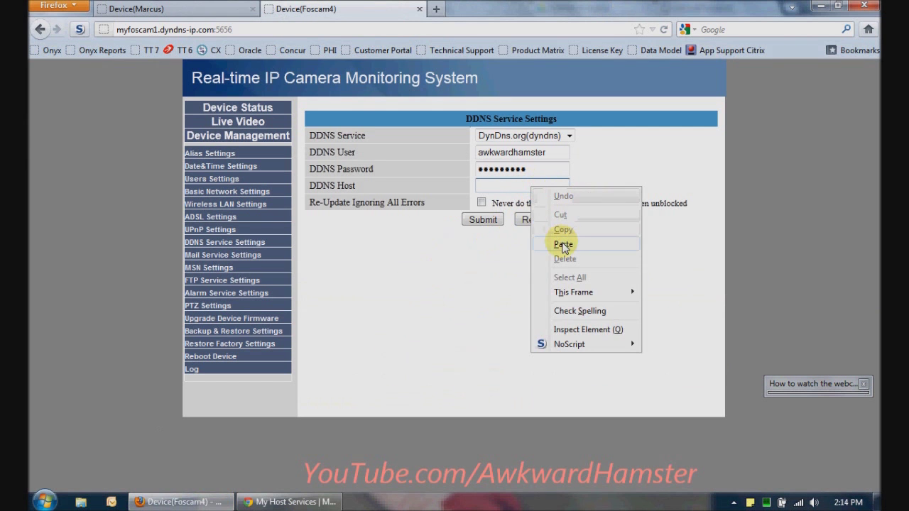
click(563, 244)
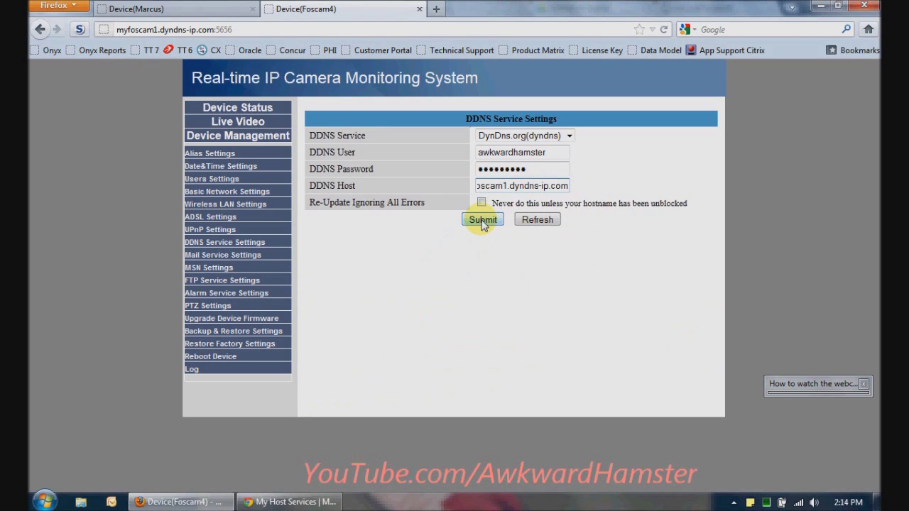
click(482, 221)
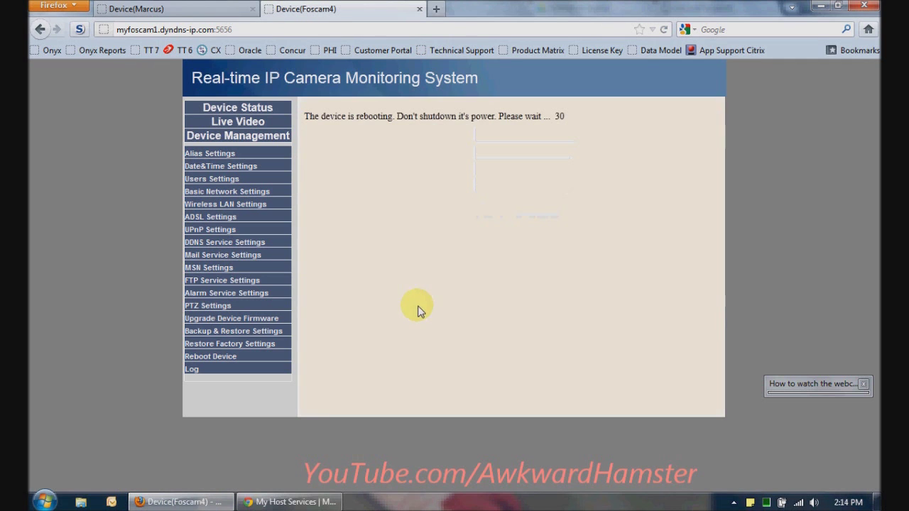
click(291, 502)
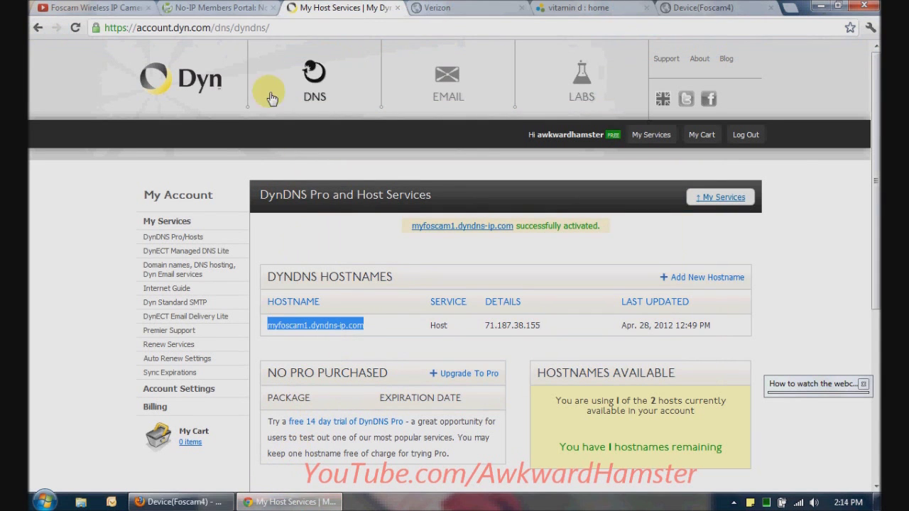
click(242, 7)
click(315, 7)
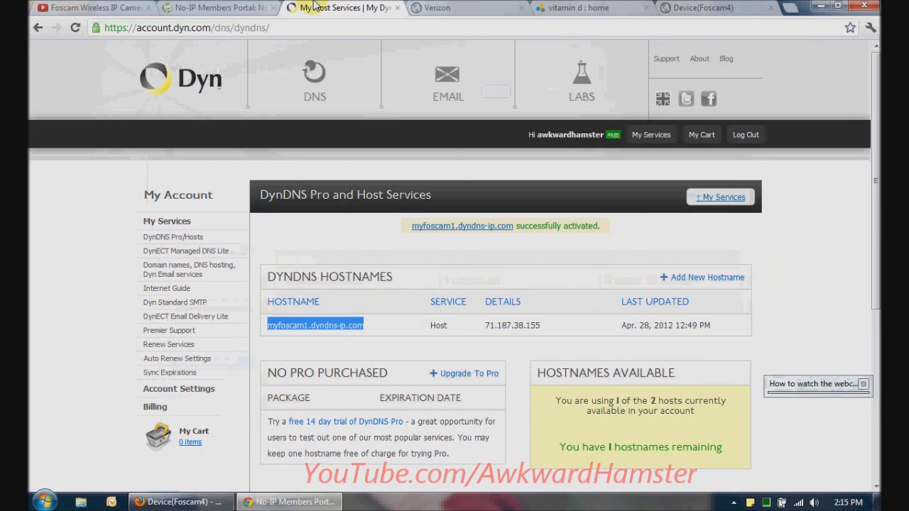
click(243, 7)
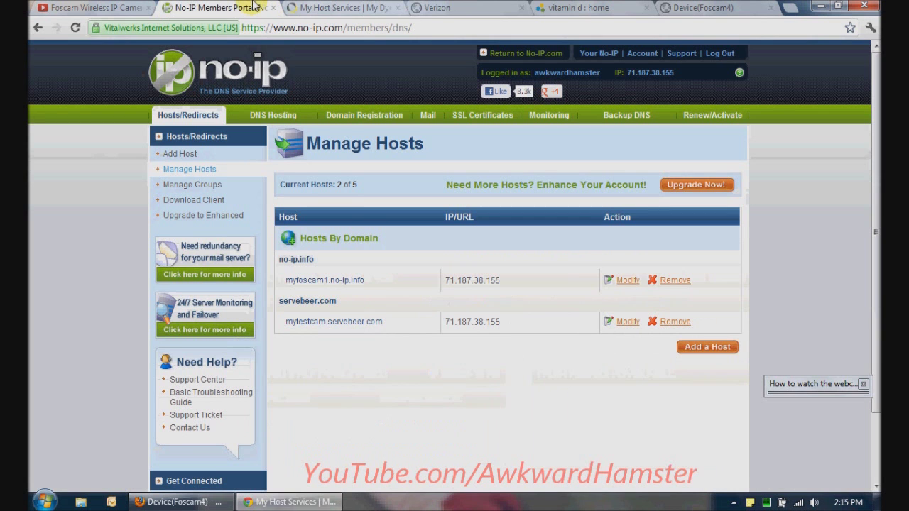
click(291, 7)
click(374, 331)
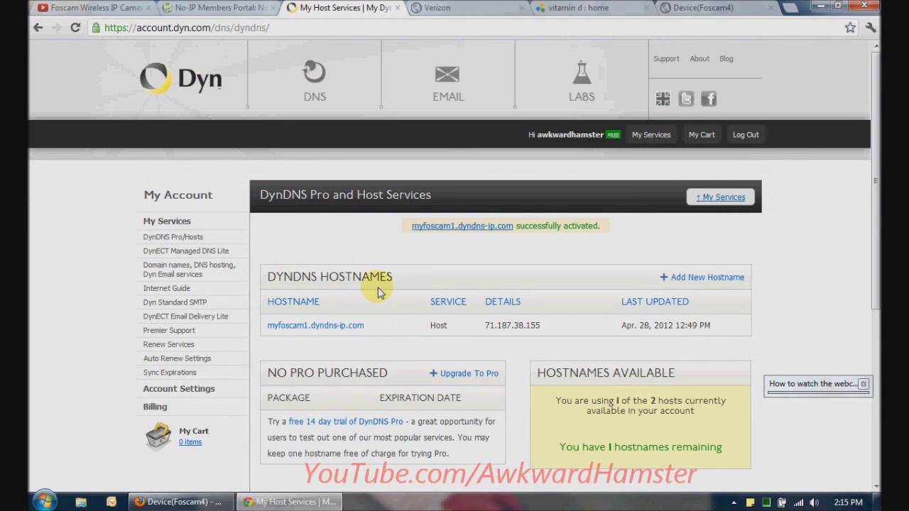
click(232, 8)
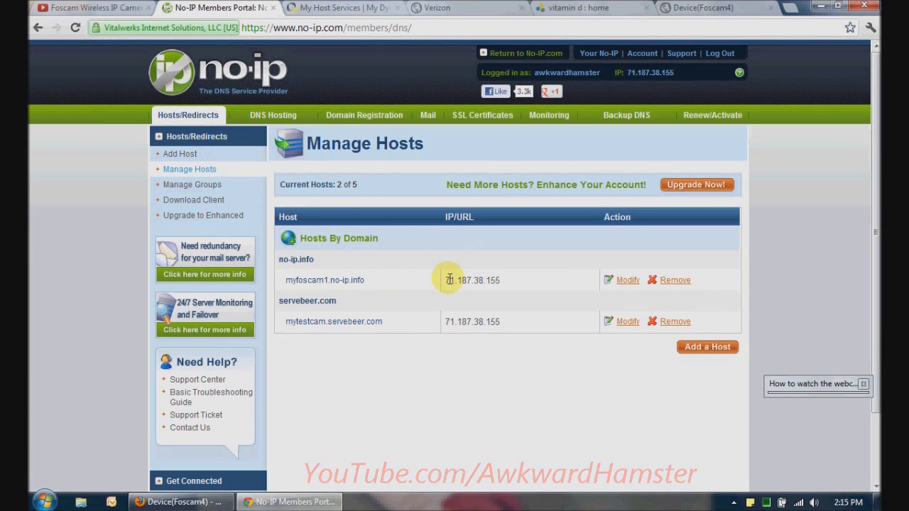
click(624, 281)
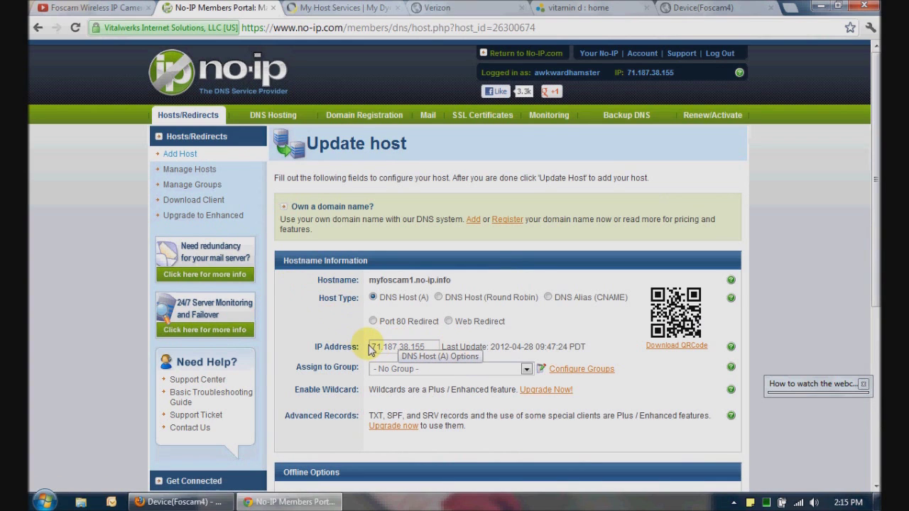
click(433, 347)
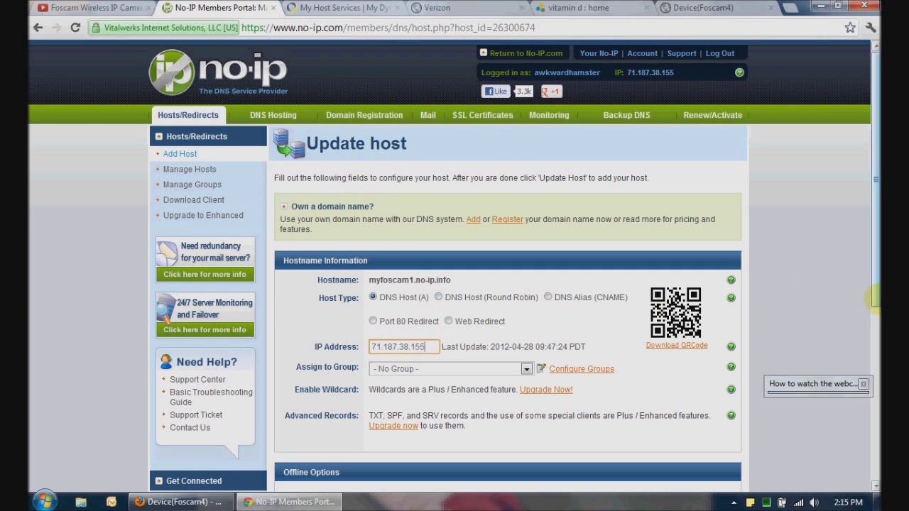
click(38, 27)
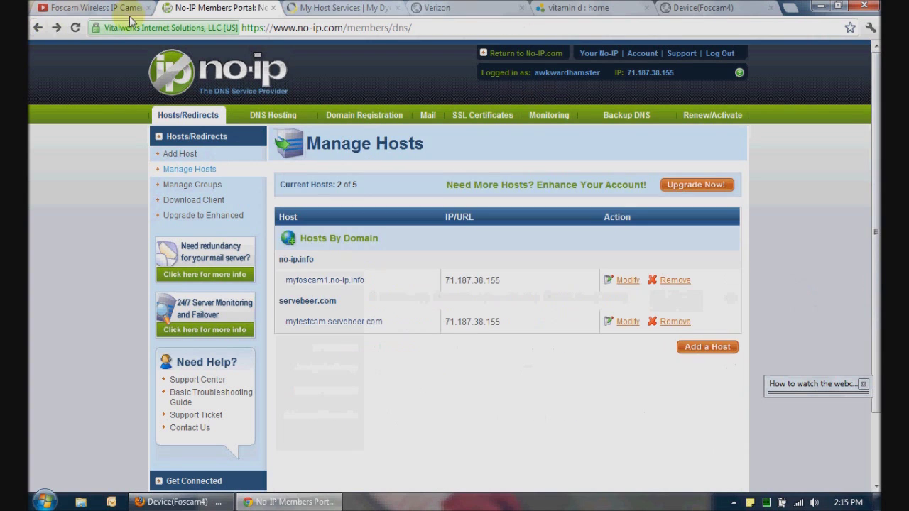
click(333, 8)
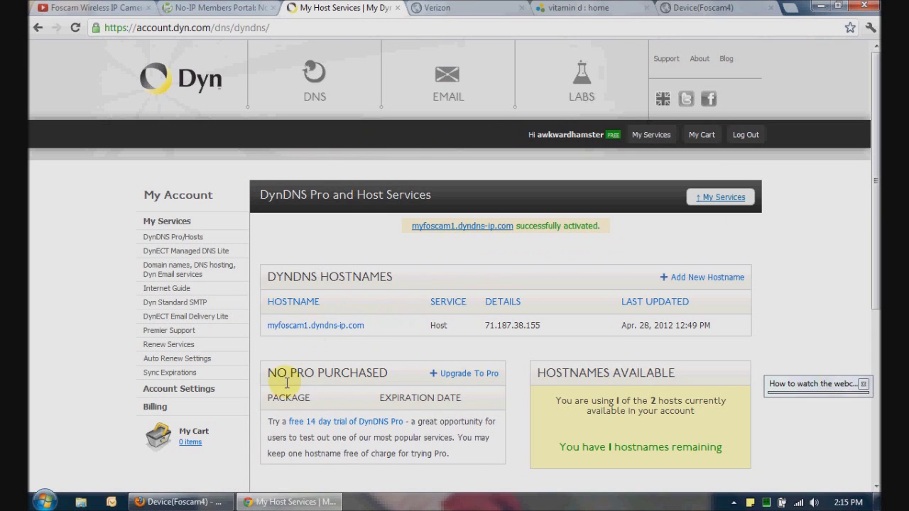
click(229, 502)
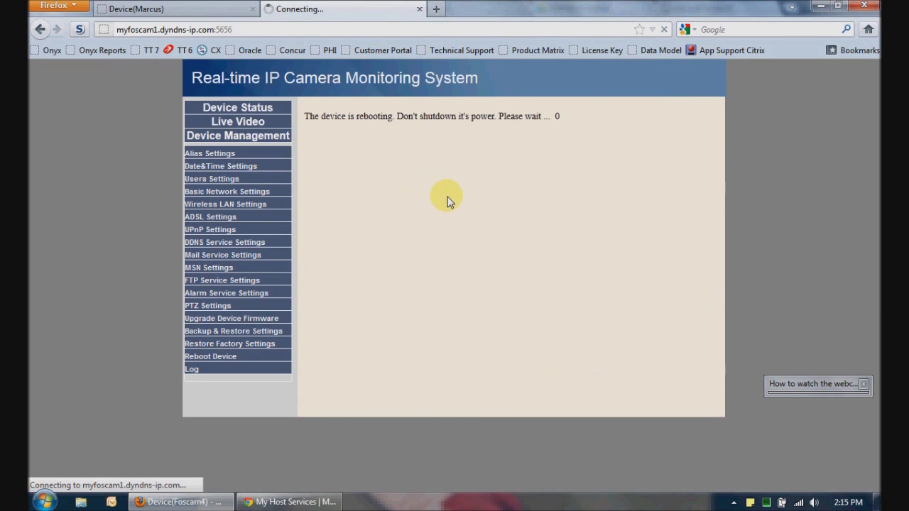
Check Device Status after the reboot, confirming DDNS Succeed for myfoscam1.dyndns-ip.com:5656
mouse_move(289, 502)
click(264, 113)
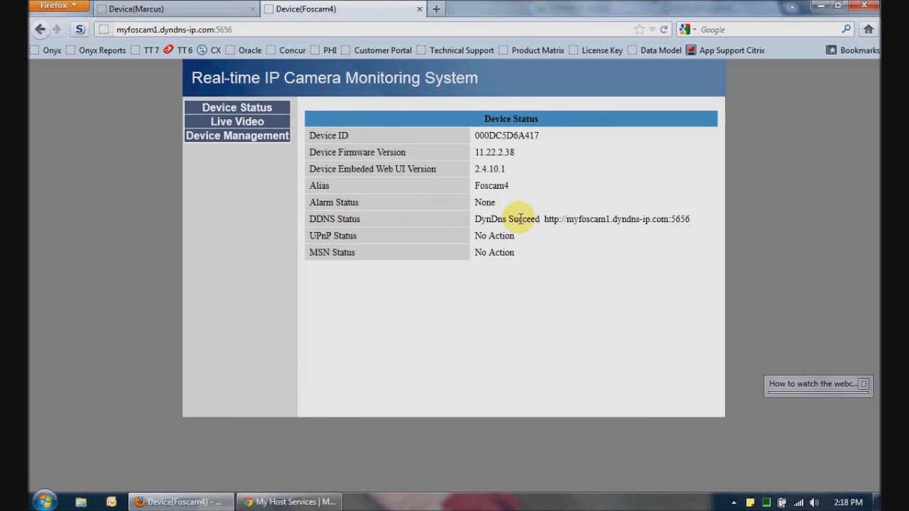
drag(694, 221, 499, 237)
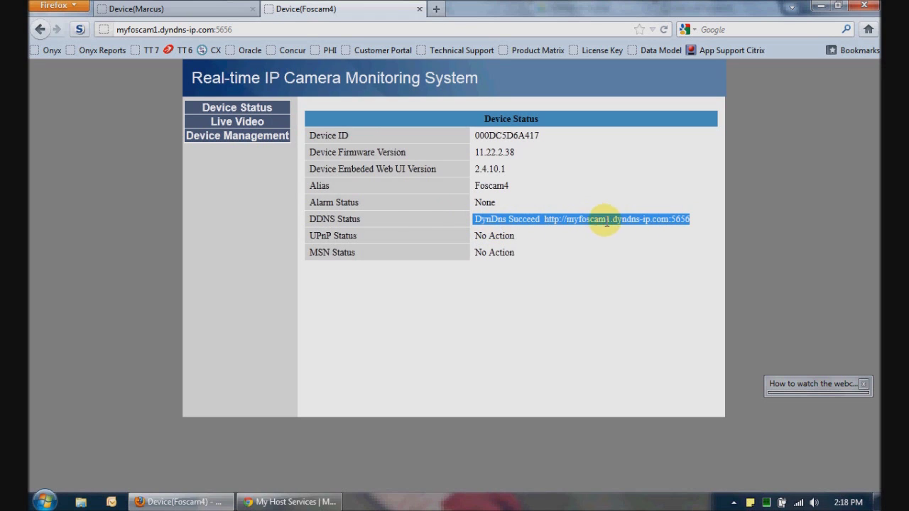
click(630, 237)
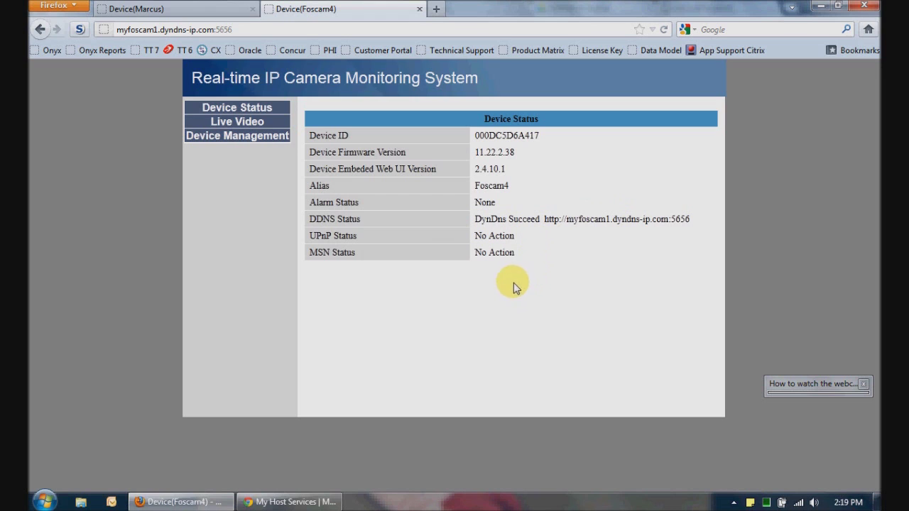
click(162, 7)
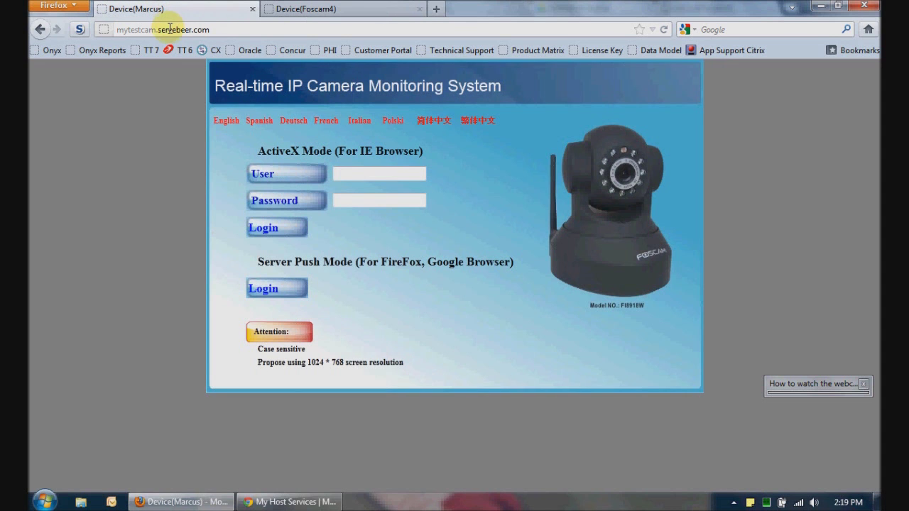
Append a port to the other camera's web address and reload it
click(224, 31)
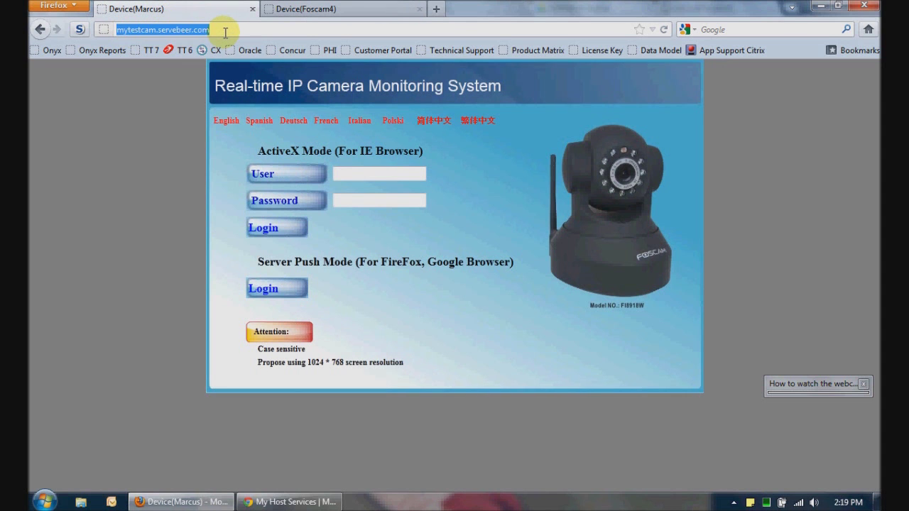
click(224, 31)
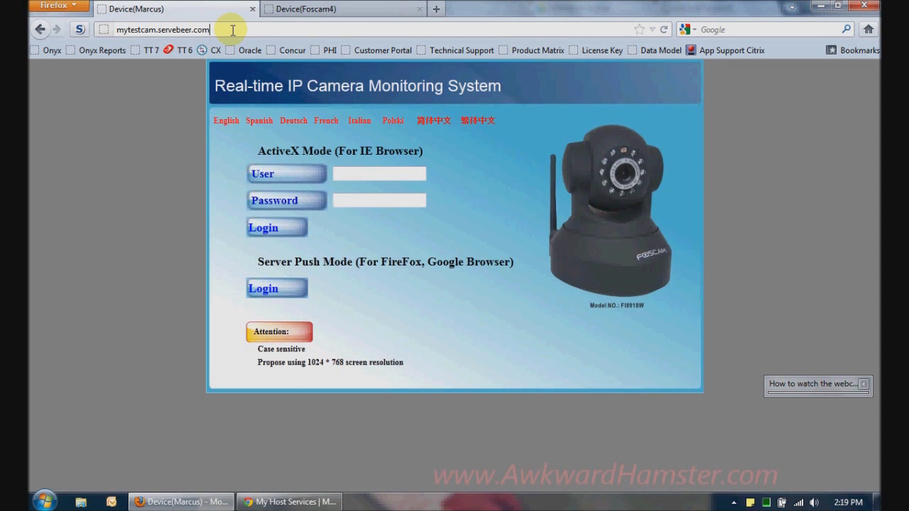
text(:5656)
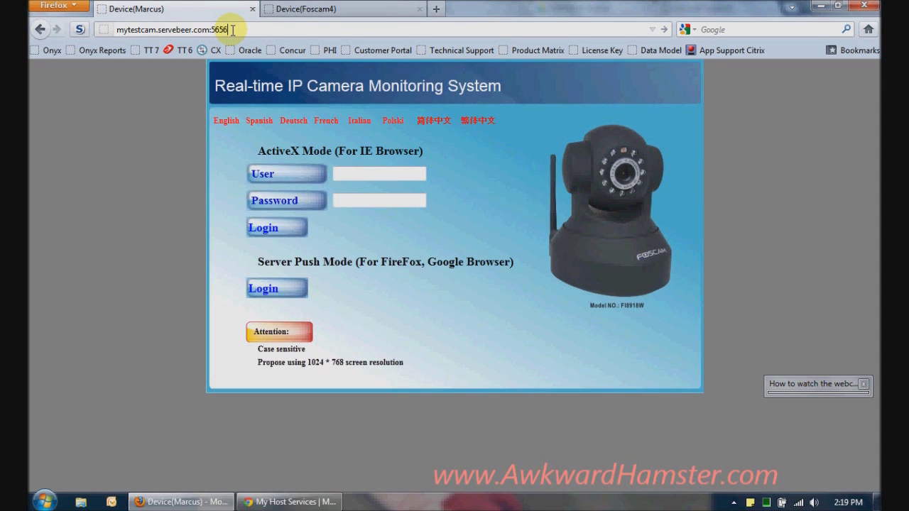
key(Return)
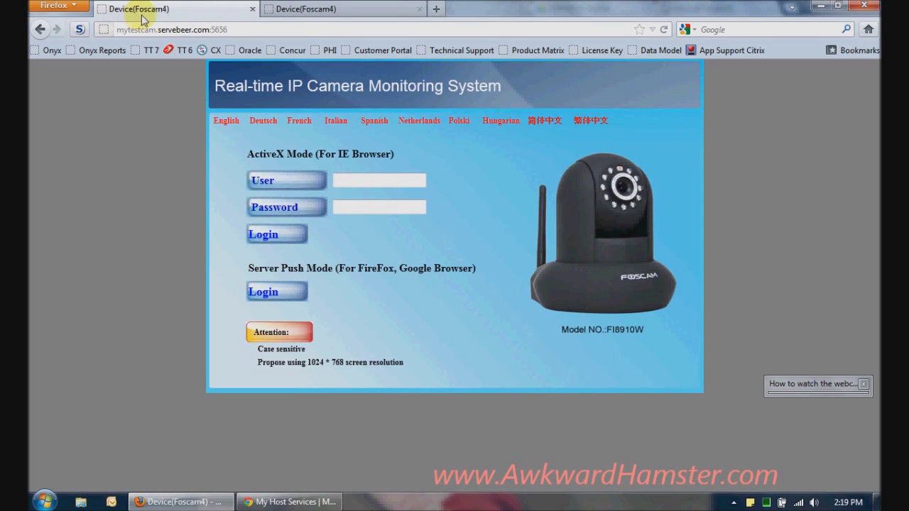
click(288, 502)
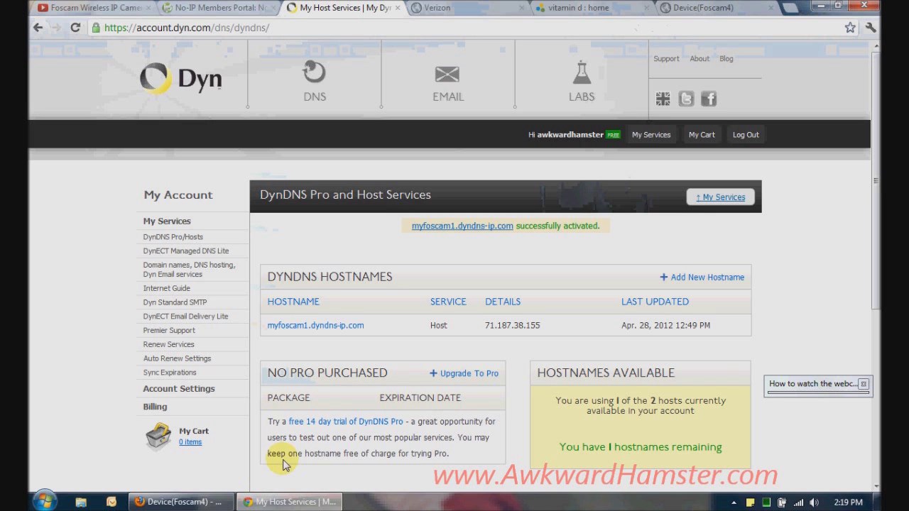
click(248, 9)
drag(376, 282, 285, 280)
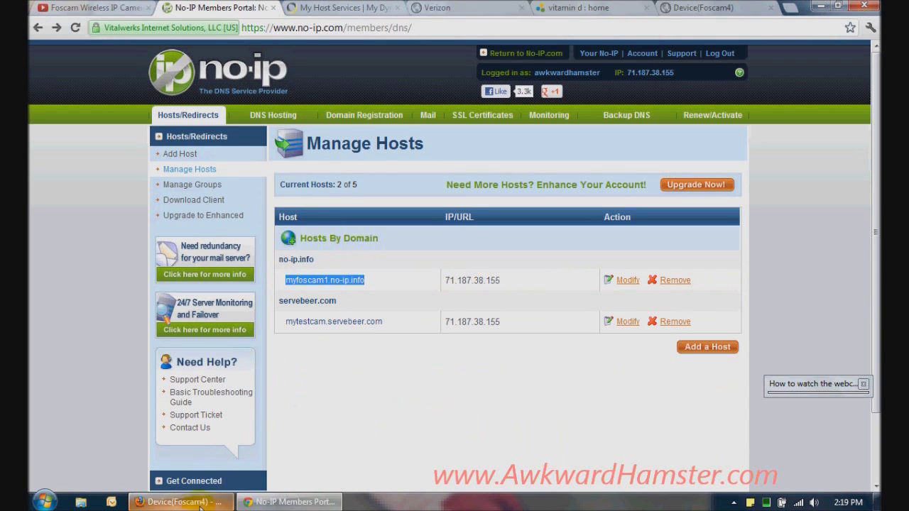
click(177, 502)
click(435, 8)
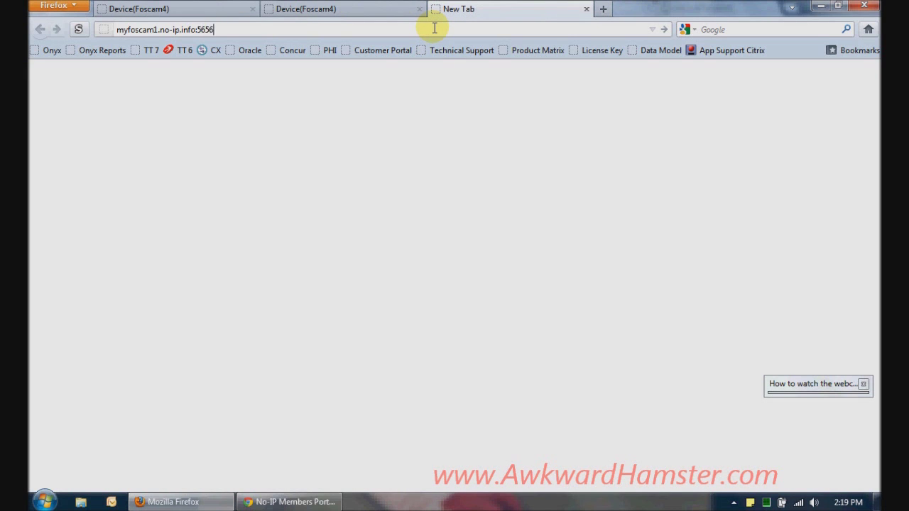
key(Return)
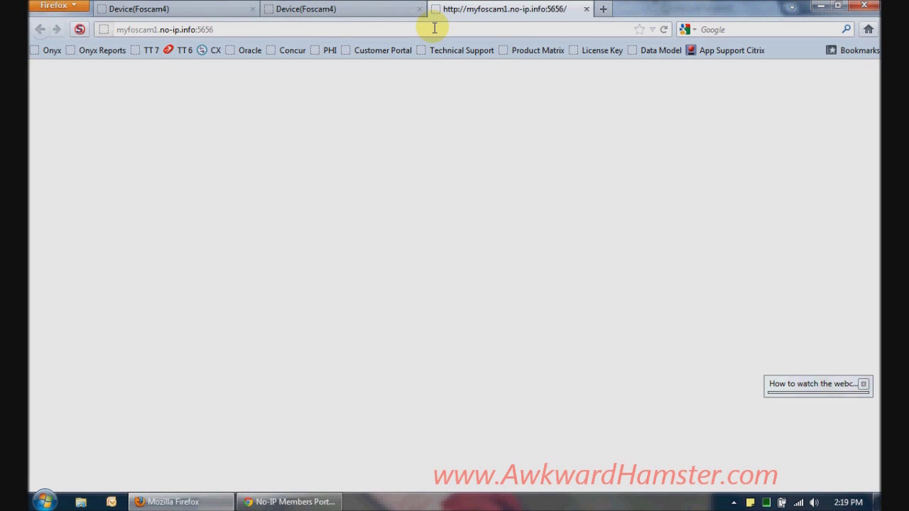
click(80, 29)
click(121, 44)
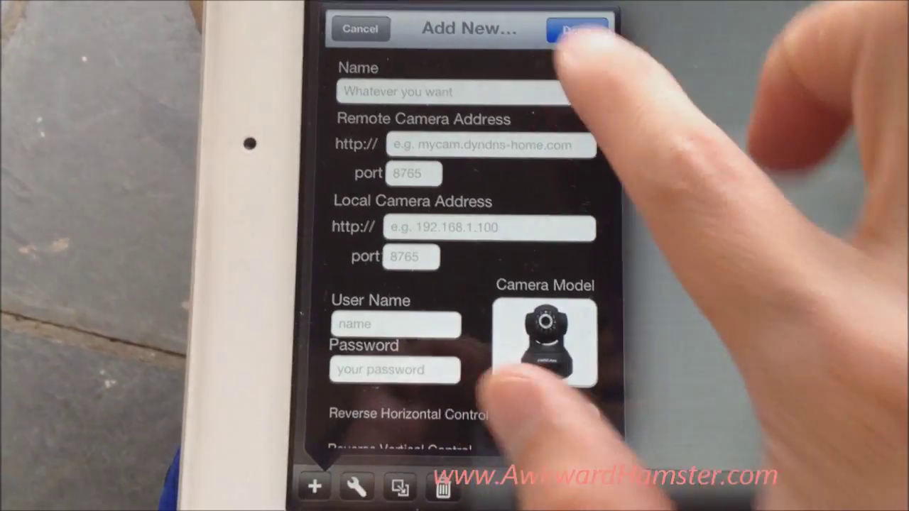
Name the camera Foscam4, paste remote address myfoscam1.dyndns-ip.com, and begin the remote port
click(554, 57)
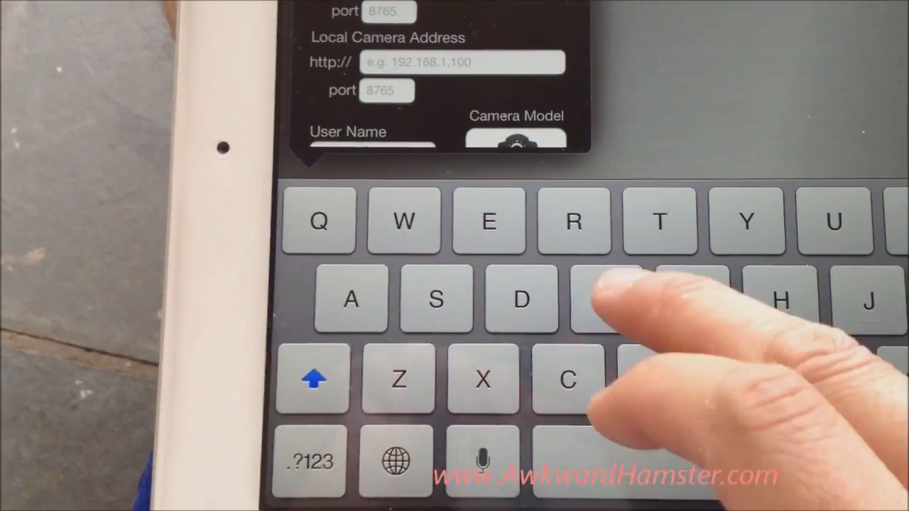
click(603, 297)
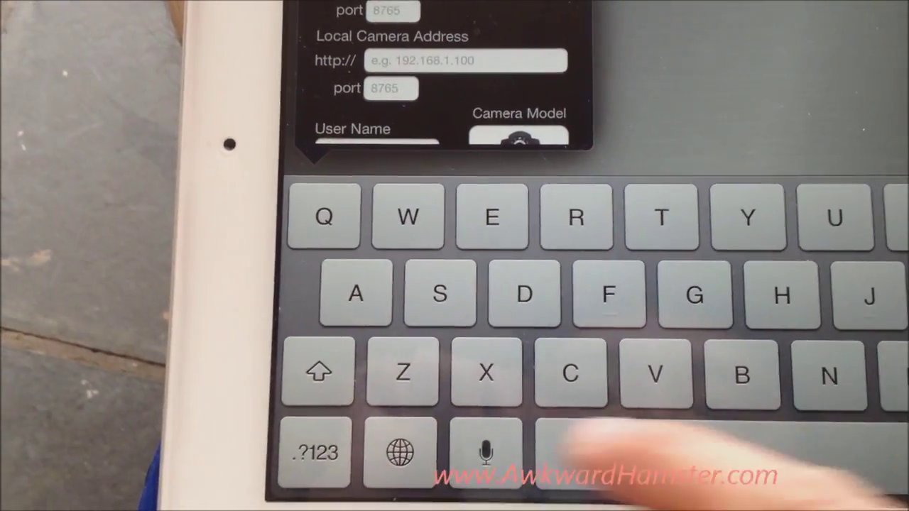
click(314, 455)
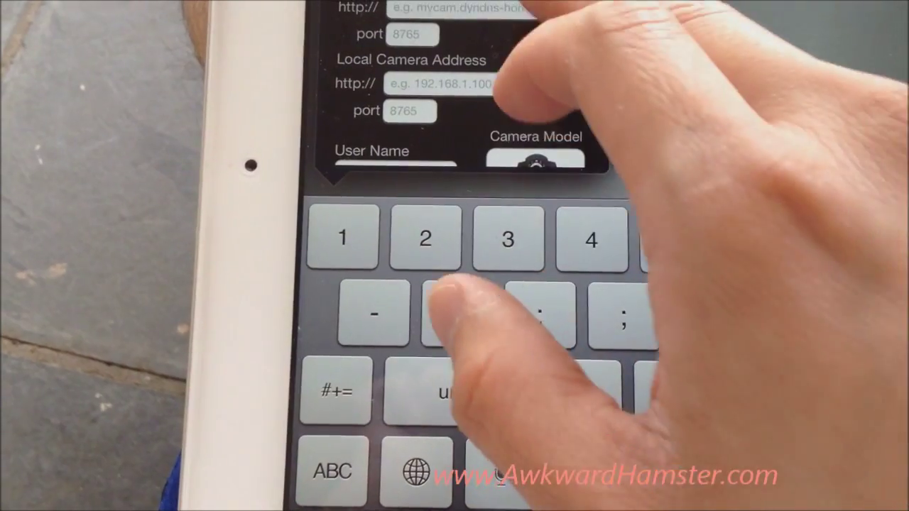
click(426, 4)
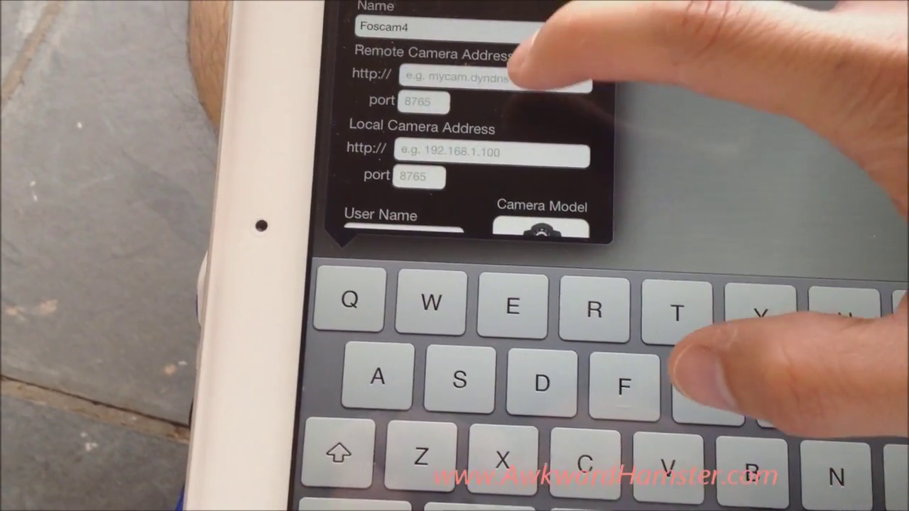
click(525, 94)
click(412, 46)
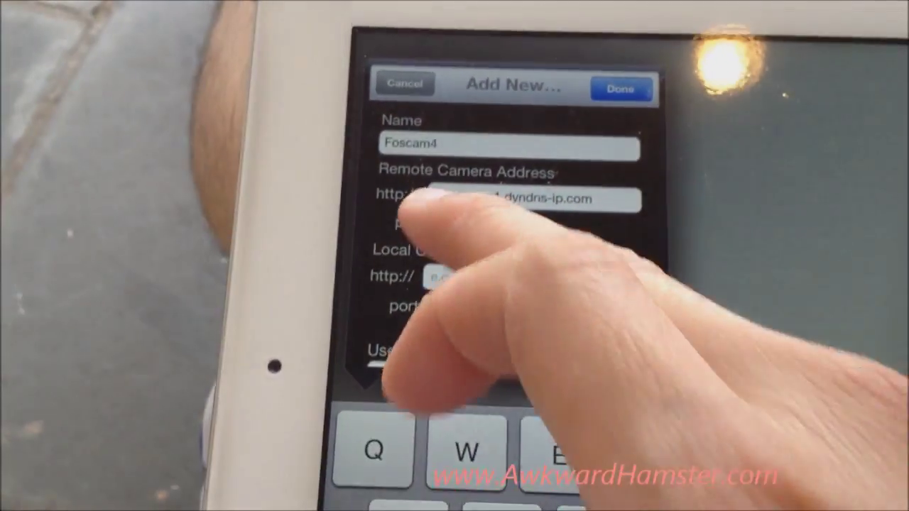
click(432, 243)
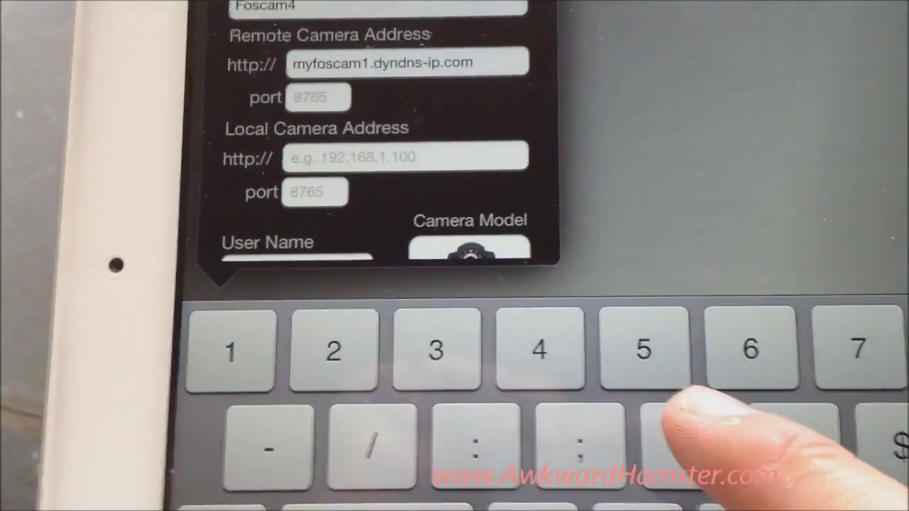
text(565)
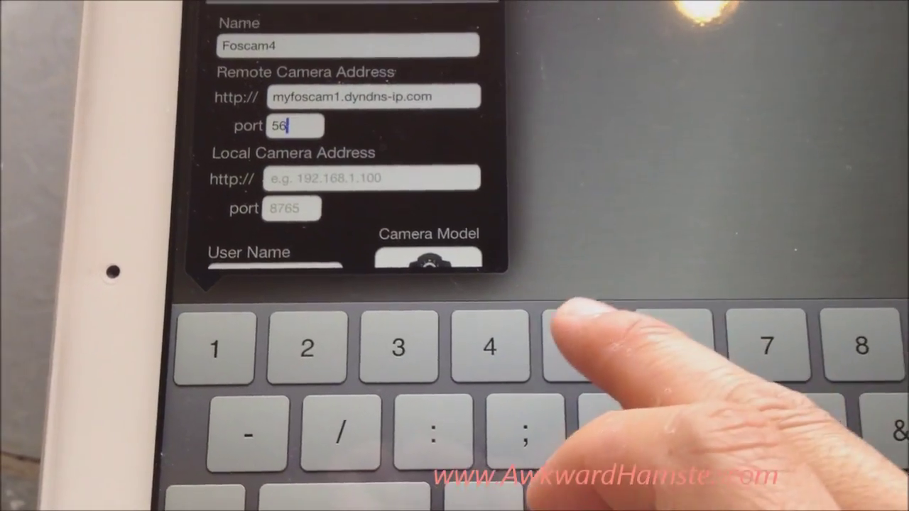
text(6)
Enter local address 192.168.1.154 and confirm camera model 8910 for Foscam4
click(383, 183)
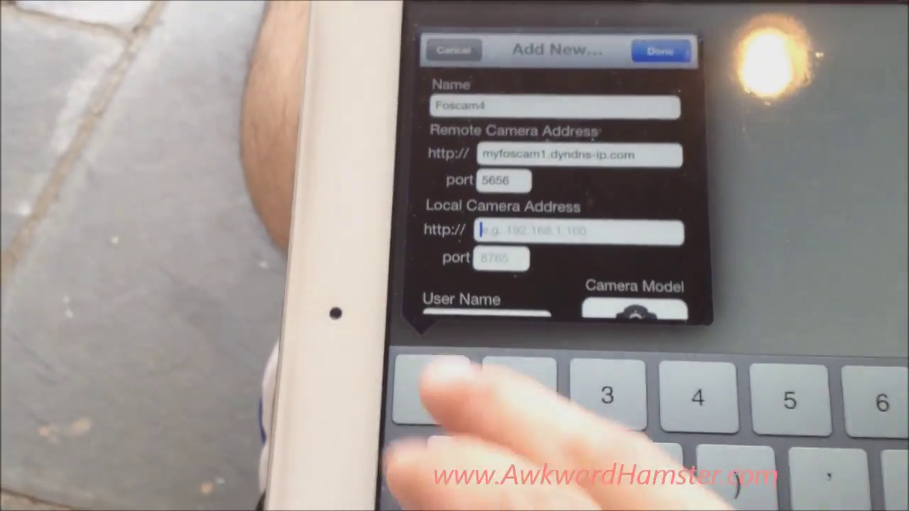
text(192)
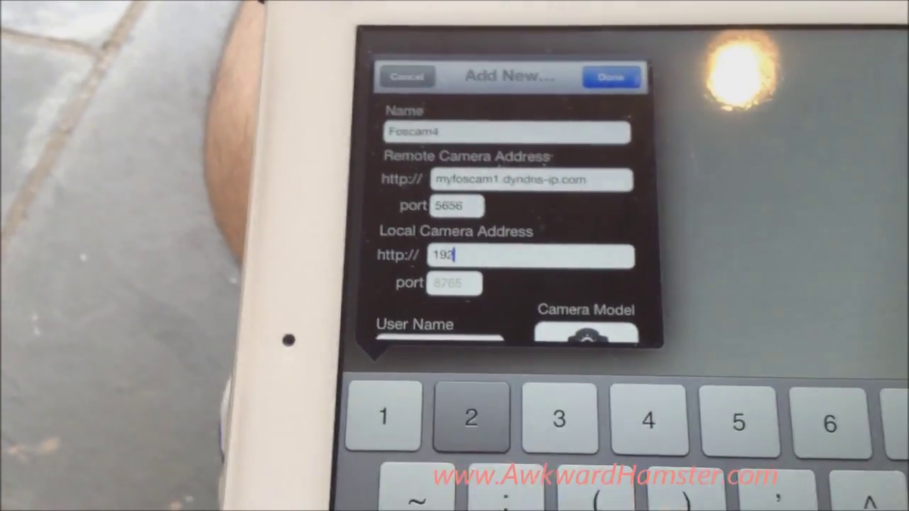
text(.16)
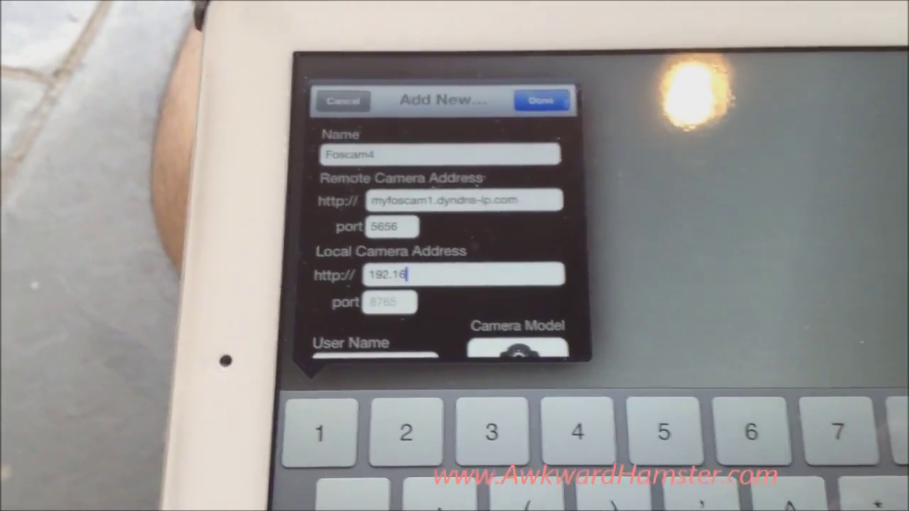
text(8.1)
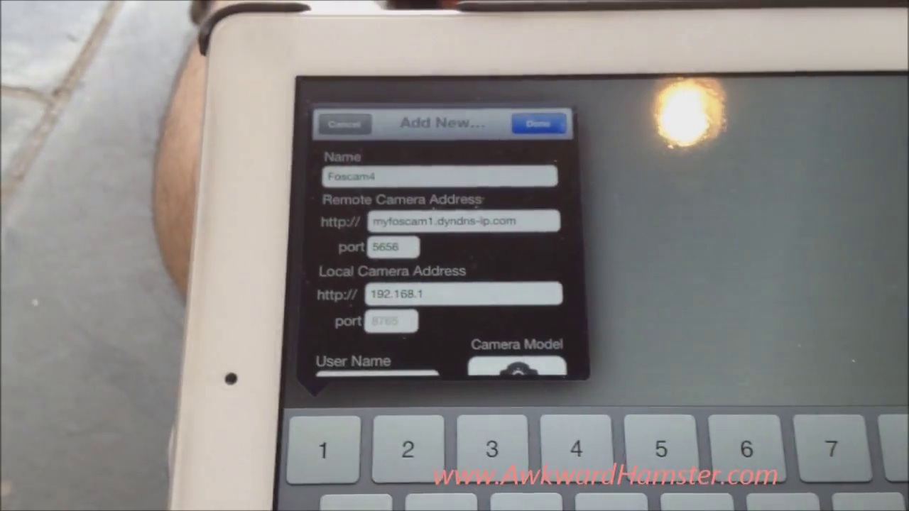
text(.154)
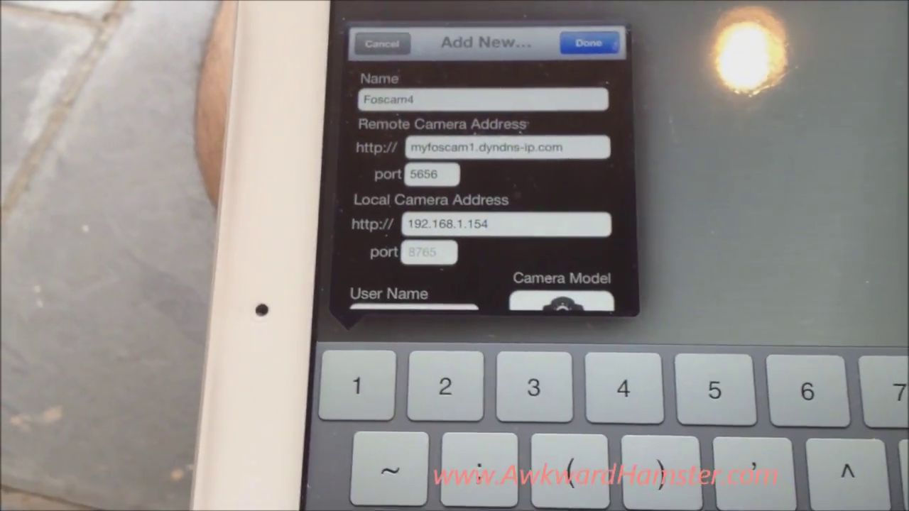
scroll(667, 156, down, 3)
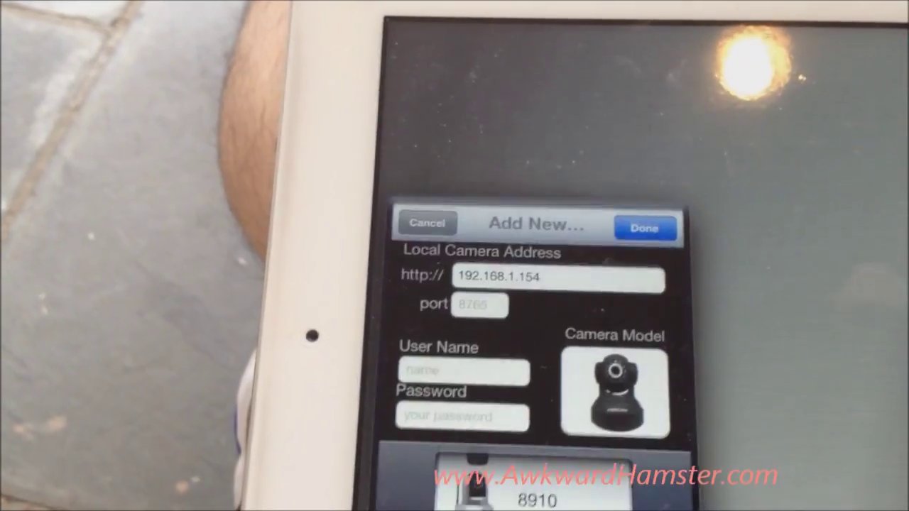
scroll(540, 483, up, 1)
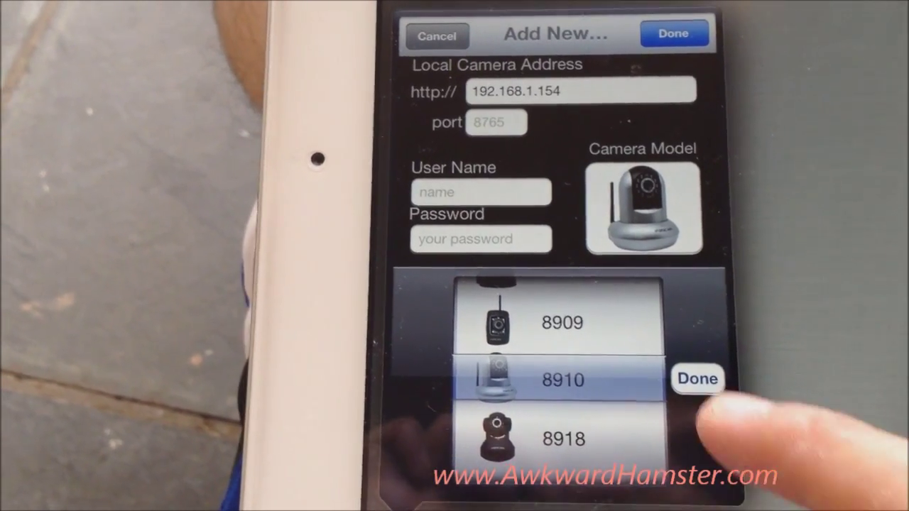
click(695, 492)
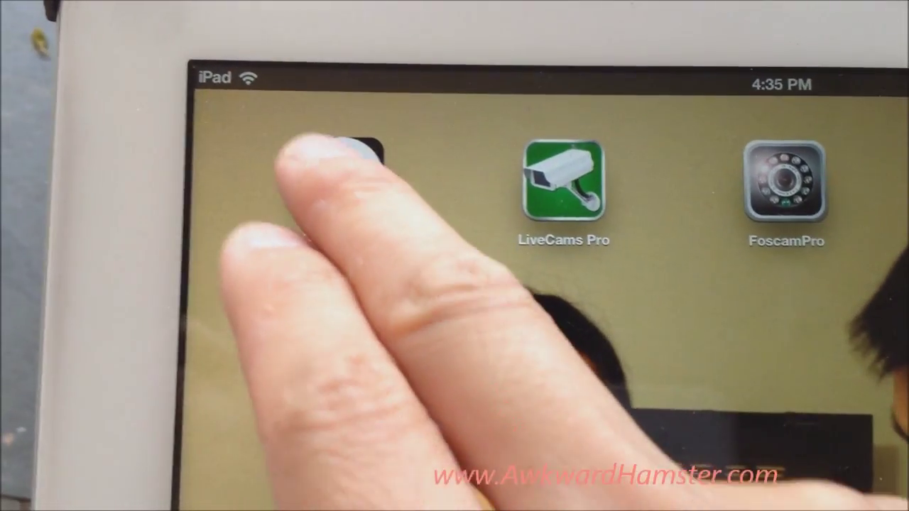
click(309, 164)
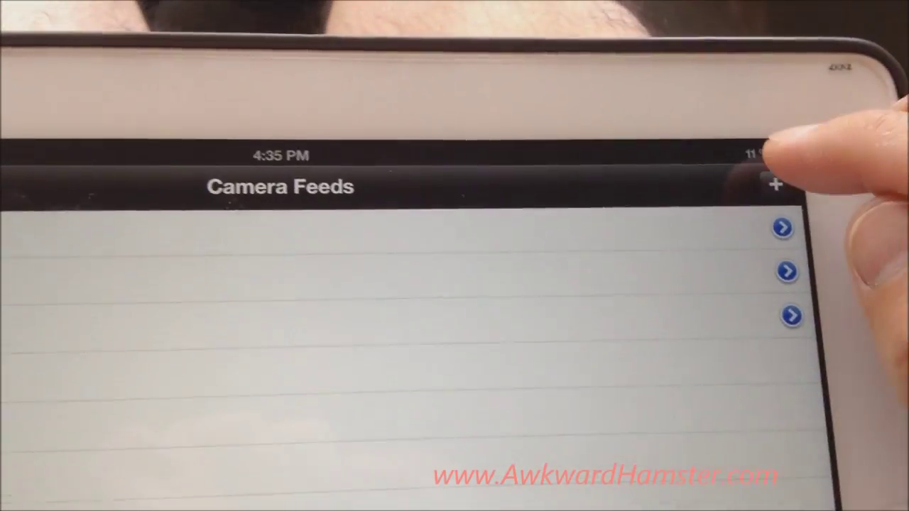
click(651, 137)
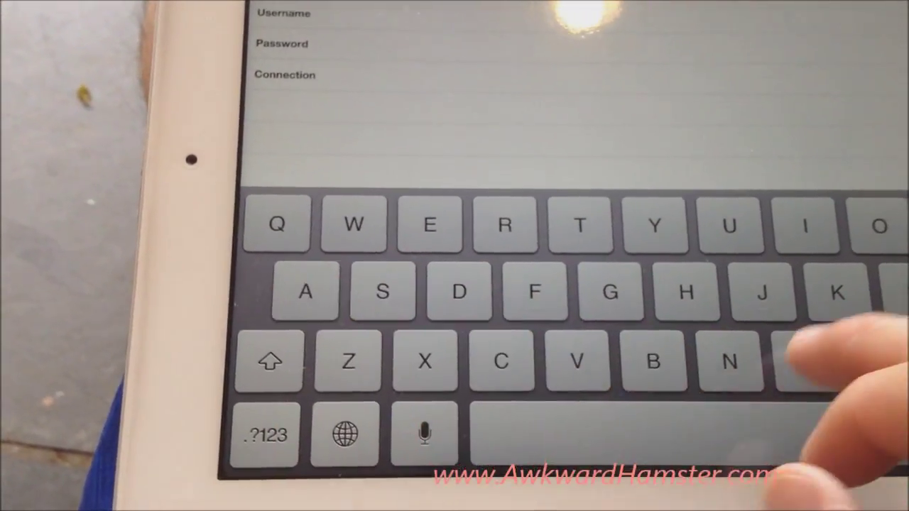
click(291, 441)
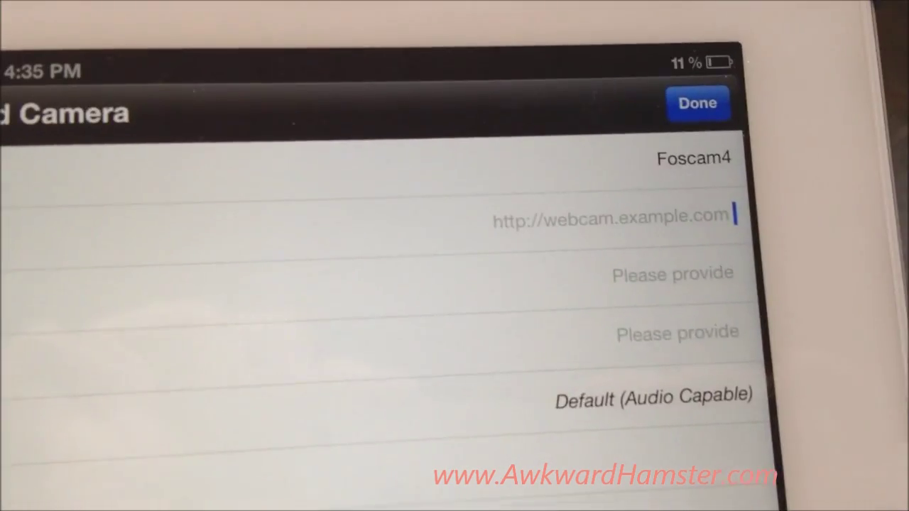
click(745, 228)
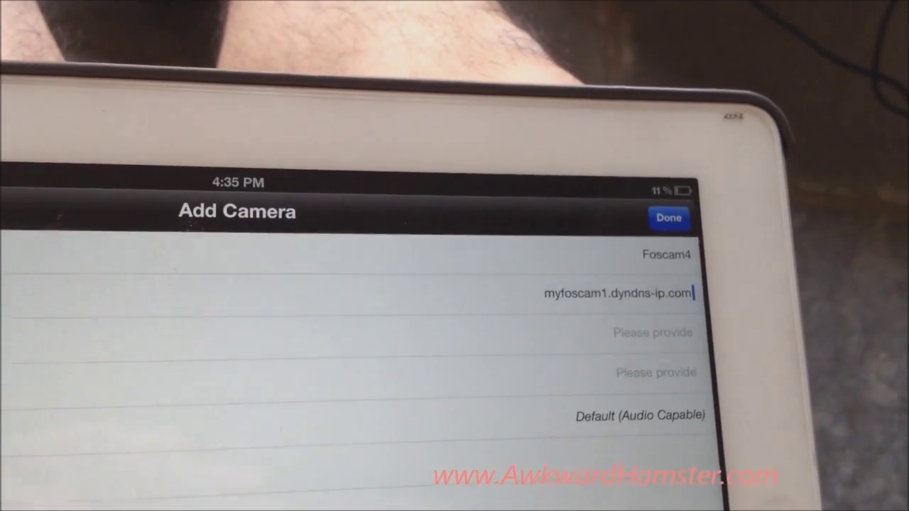
text(5656)
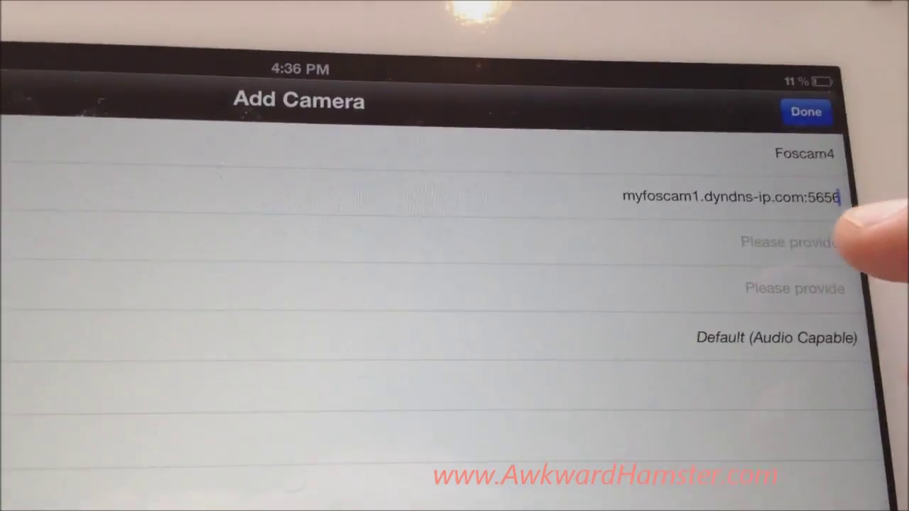
click(844, 265)
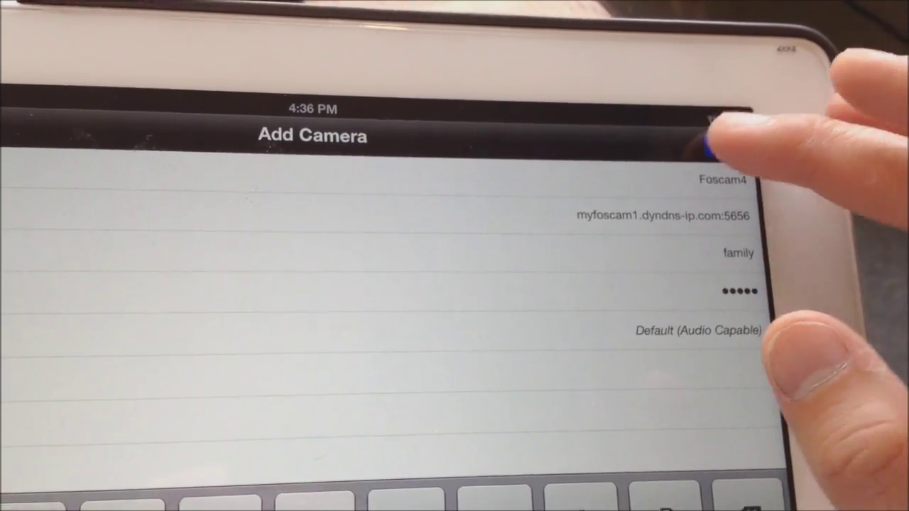
click(713, 142)
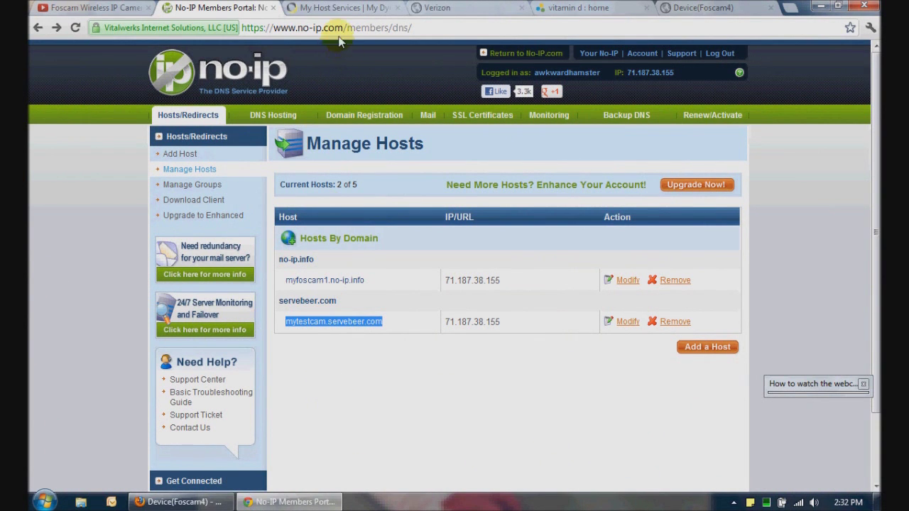
Review the Dyn host, router port forwarding and camera login tabs, then view Firefox's live video
click(337, 8)
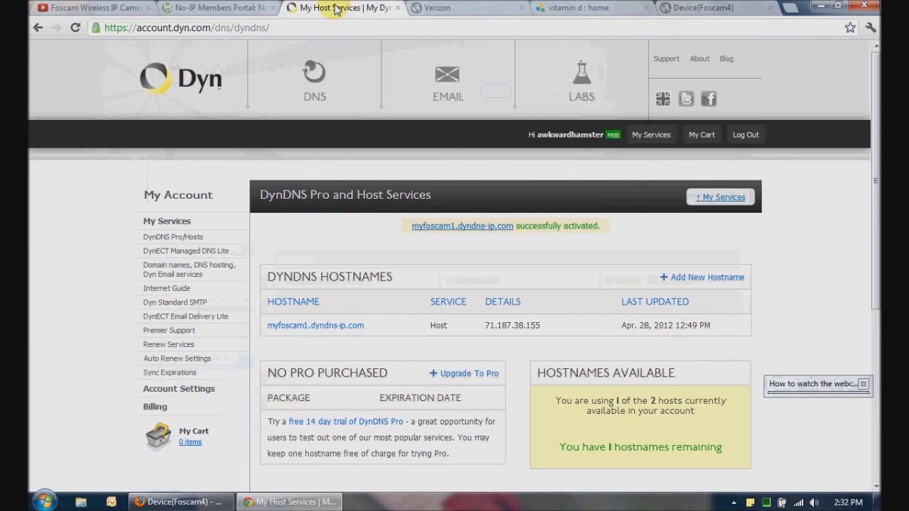
click(445, 7)
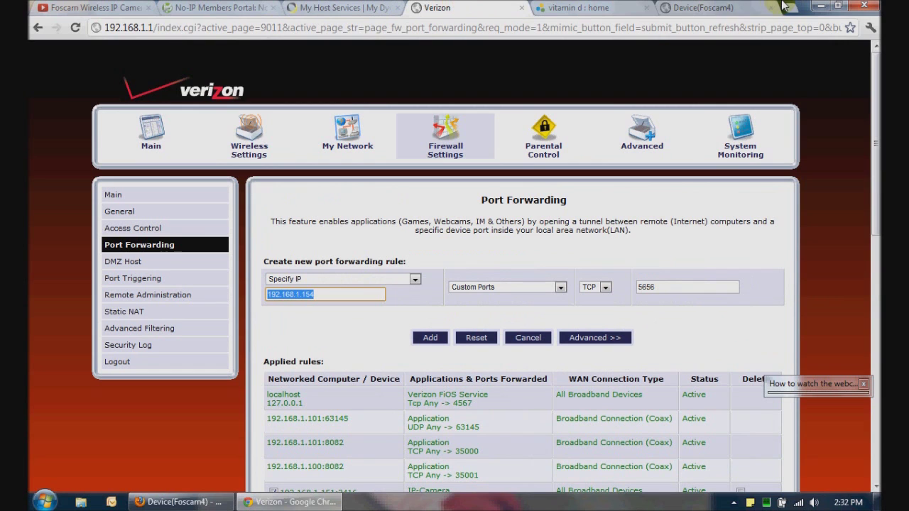
click(734, 7)
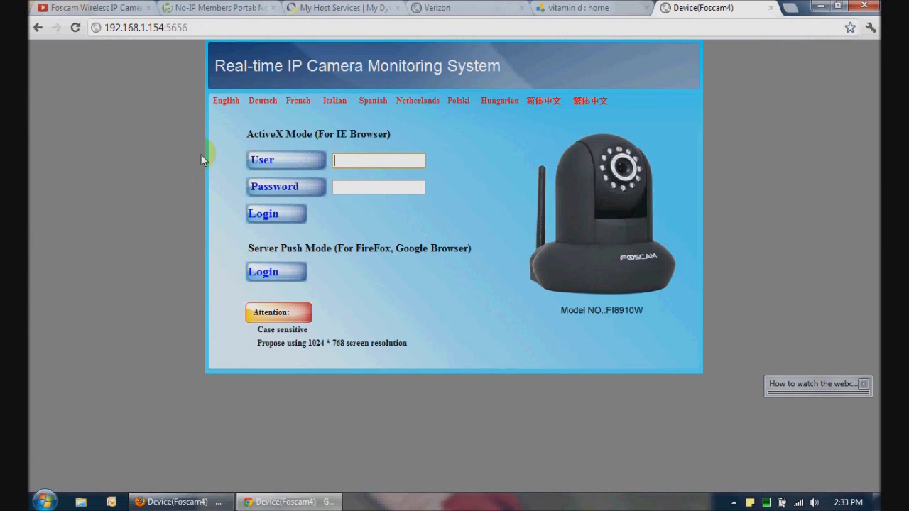
click(178, 501)
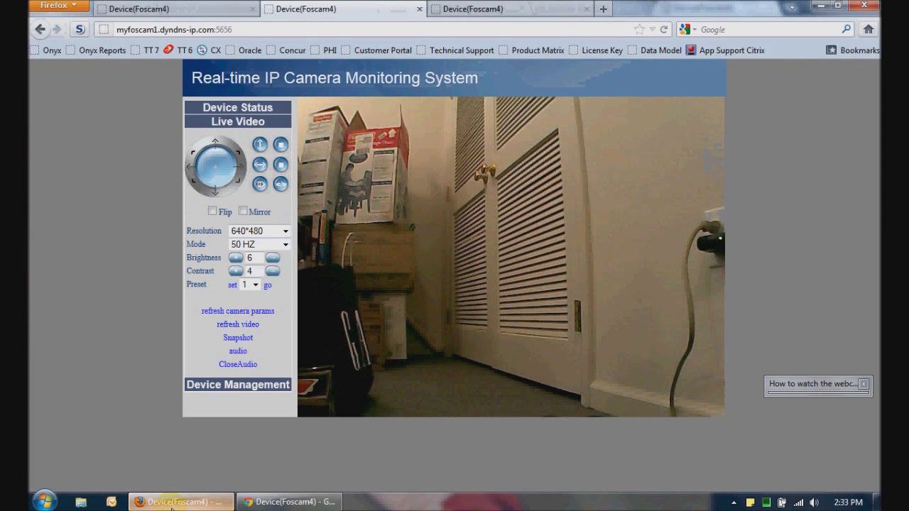